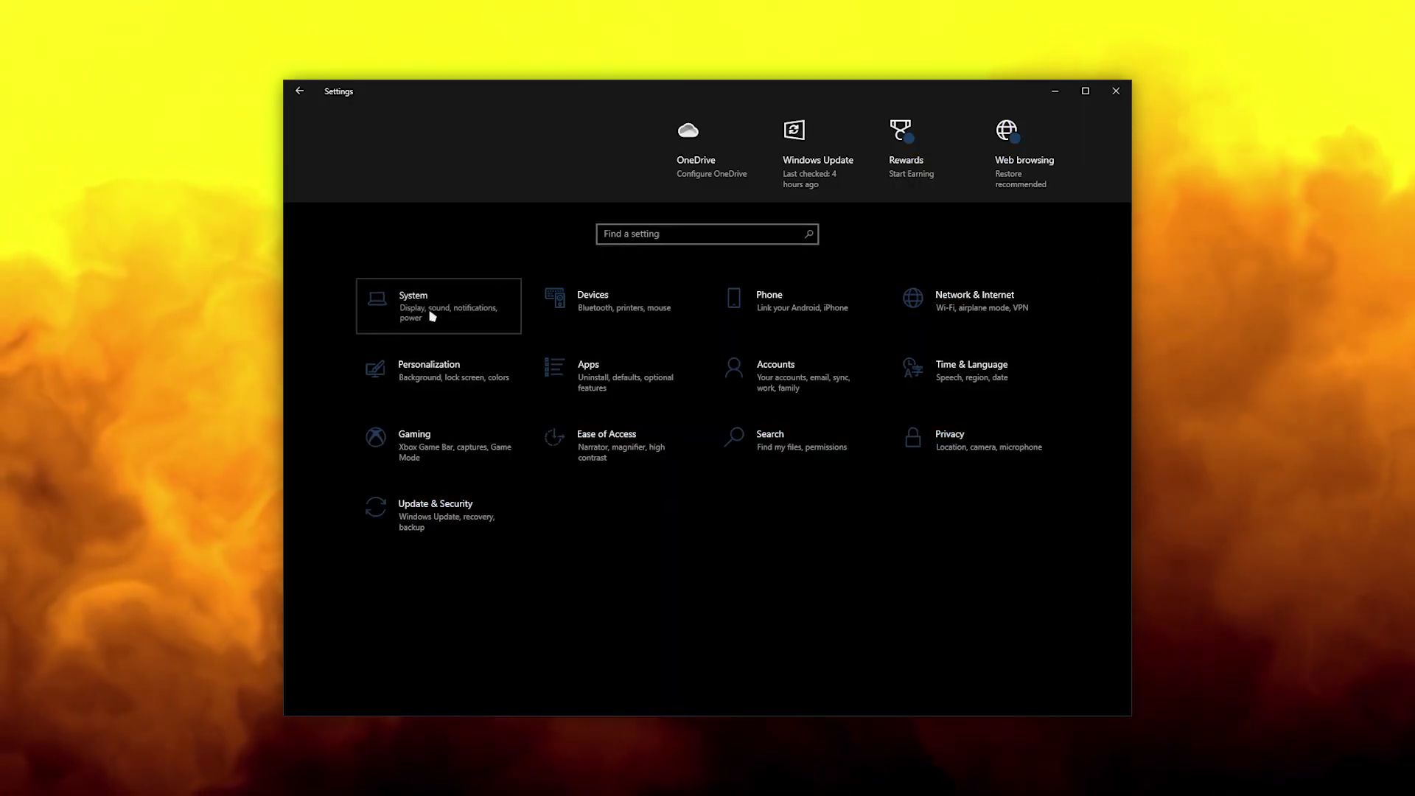
- Go to System > About to check the PC's device specifications and system type
left_click(432, 316)
left_click(346, 652)
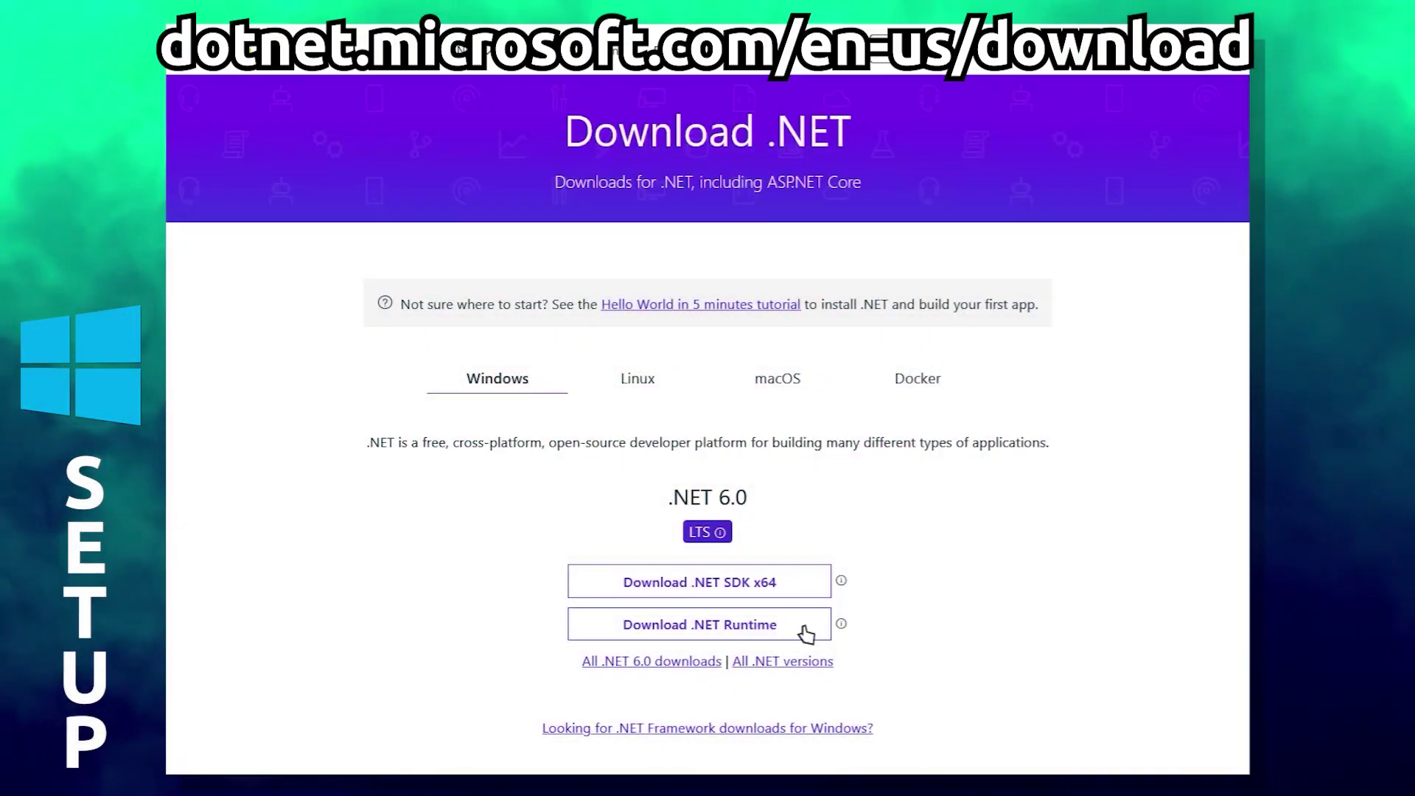
- Download and install the x64 .NET 6.0 Desktop Runtime and the VC_redist.x64 Visual C++ redistributable
left_click(806, 634)
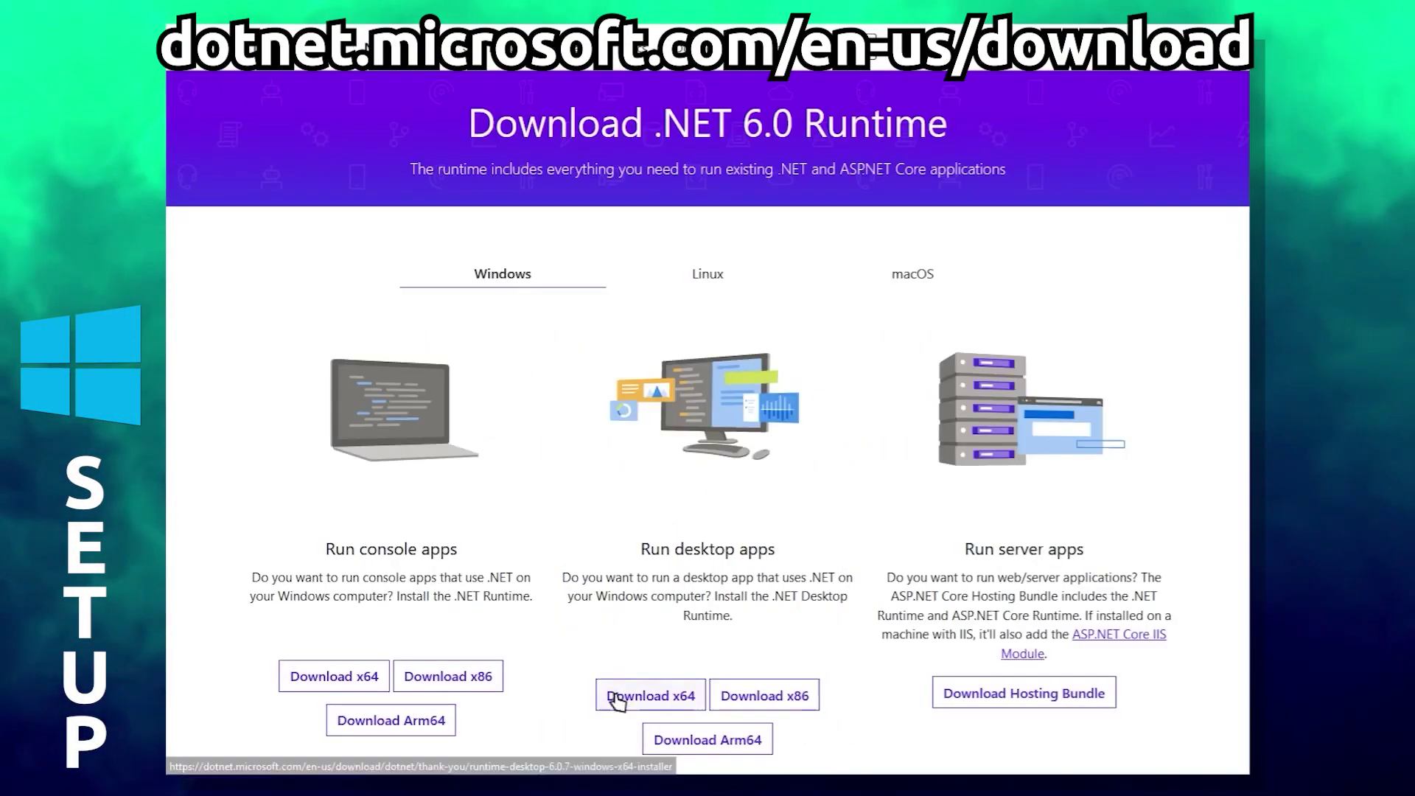
left_click(617, 697)
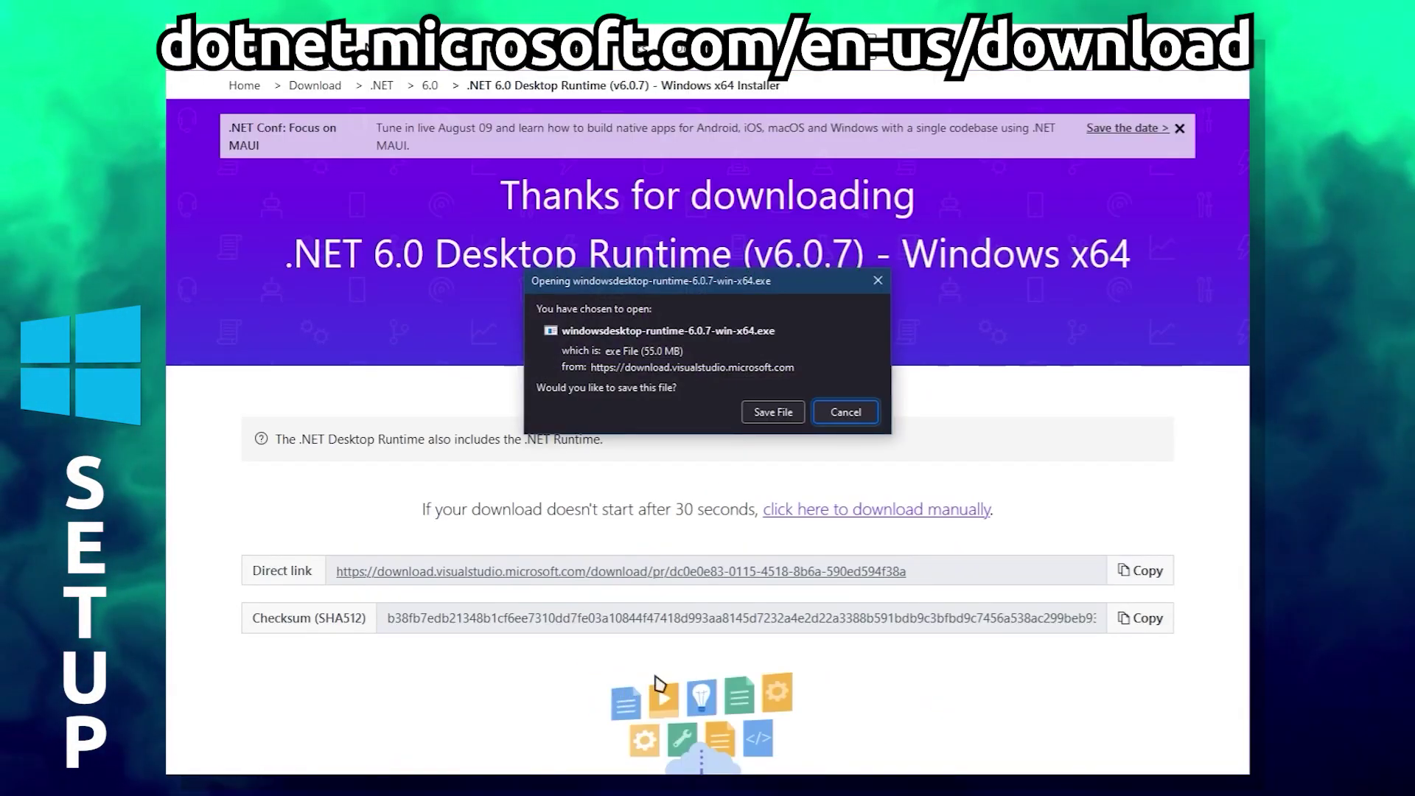
left_click(772, 412)
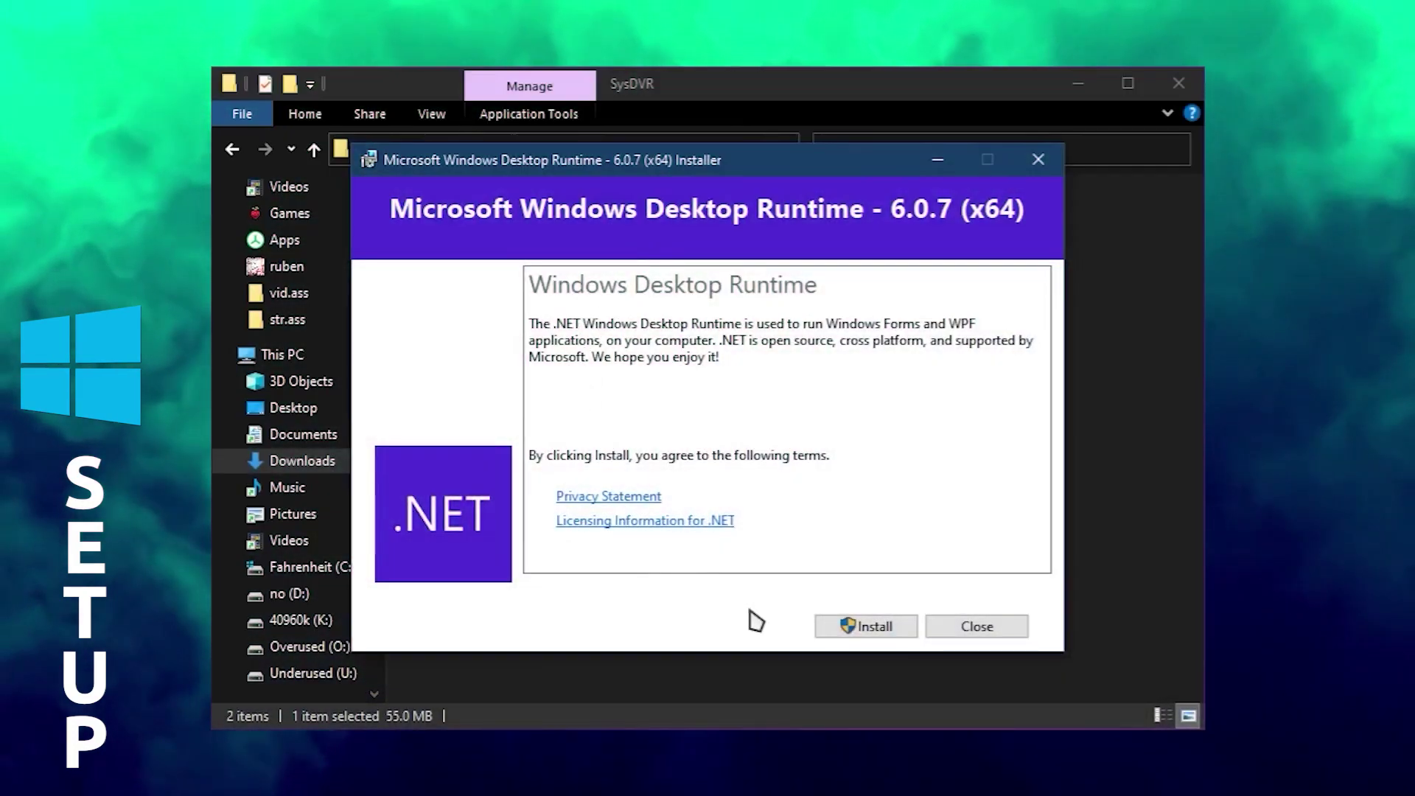
left_click(847, 628)
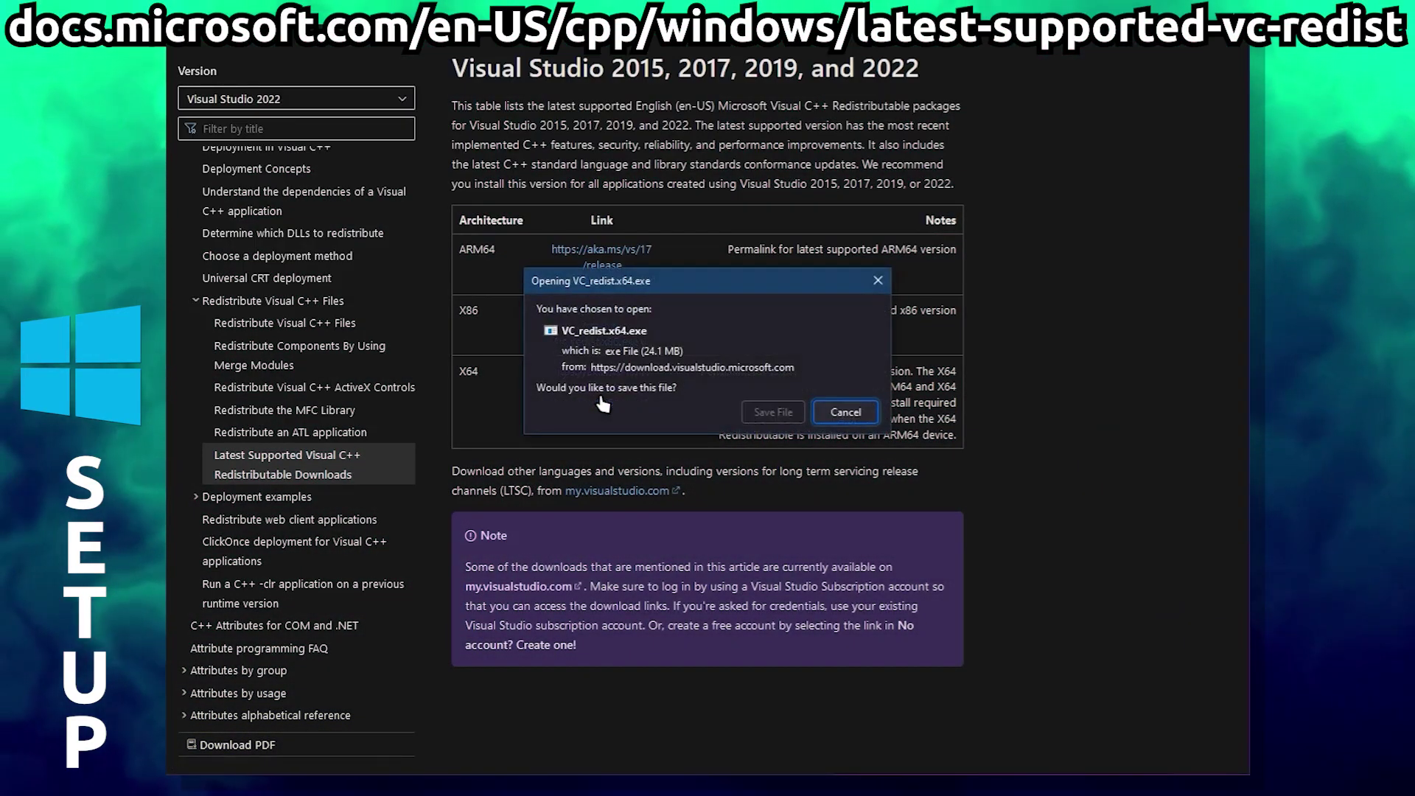
left_click(774, 412)
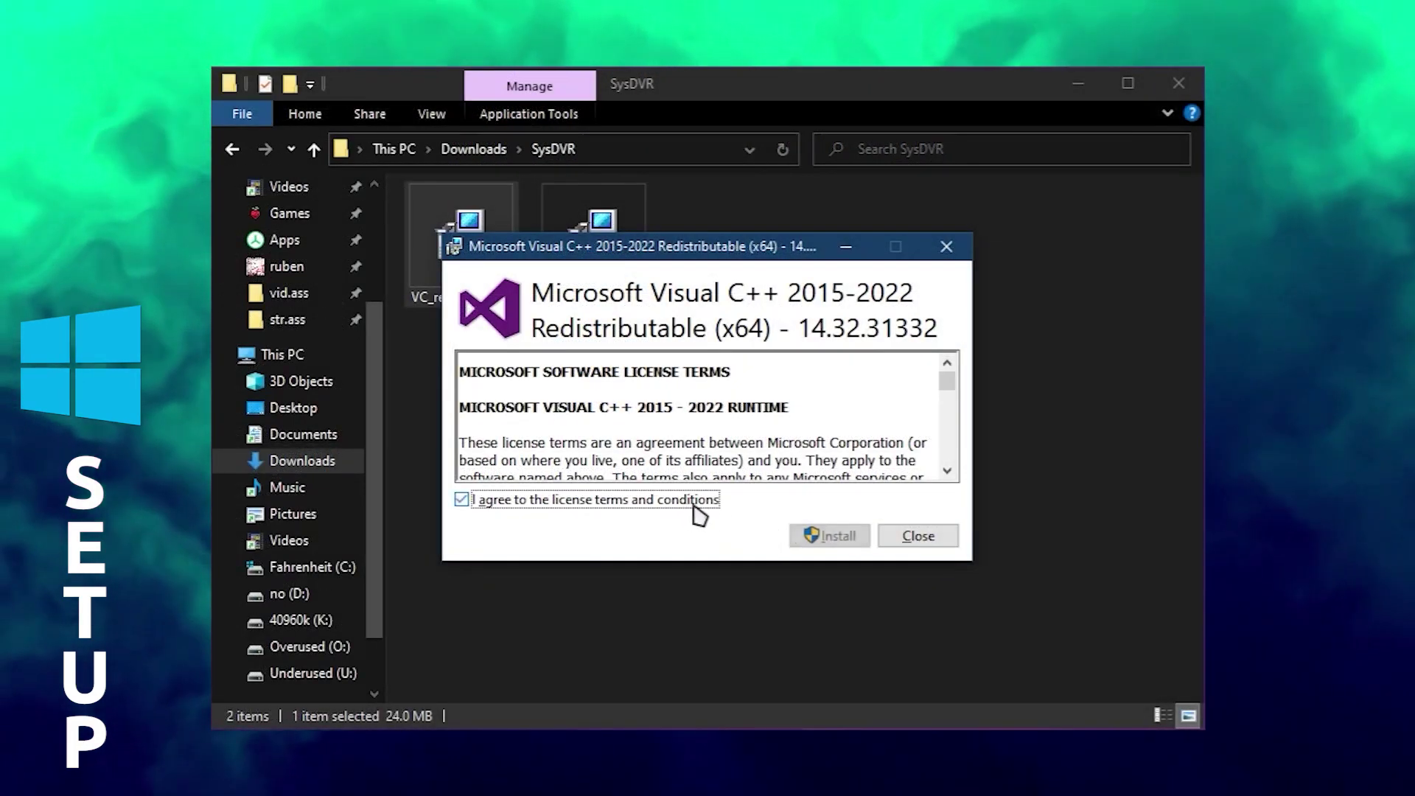
left_click(839, 535)
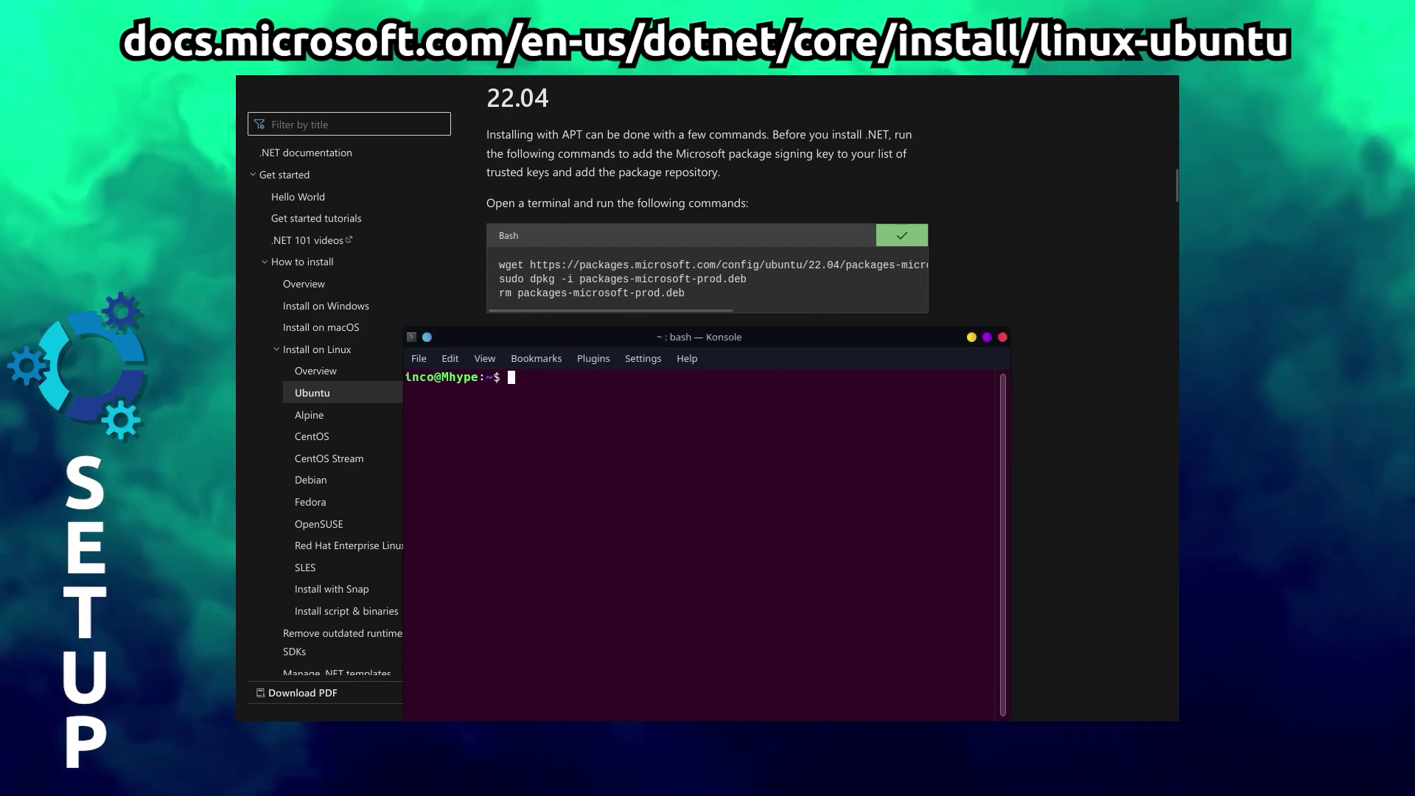
- Add Microsoft's package repository with the wget/dpkg commands, entering the sudo password
type("wget https://packages.microsoft.com/config/ubuntu/22.04/packages-microsoft-prod.deb -O packages-microsoft-prod.deb sudo dpkg -i packages-microsoft-prod.deb rm packages-microsoft-prod.deb")
key("Return")
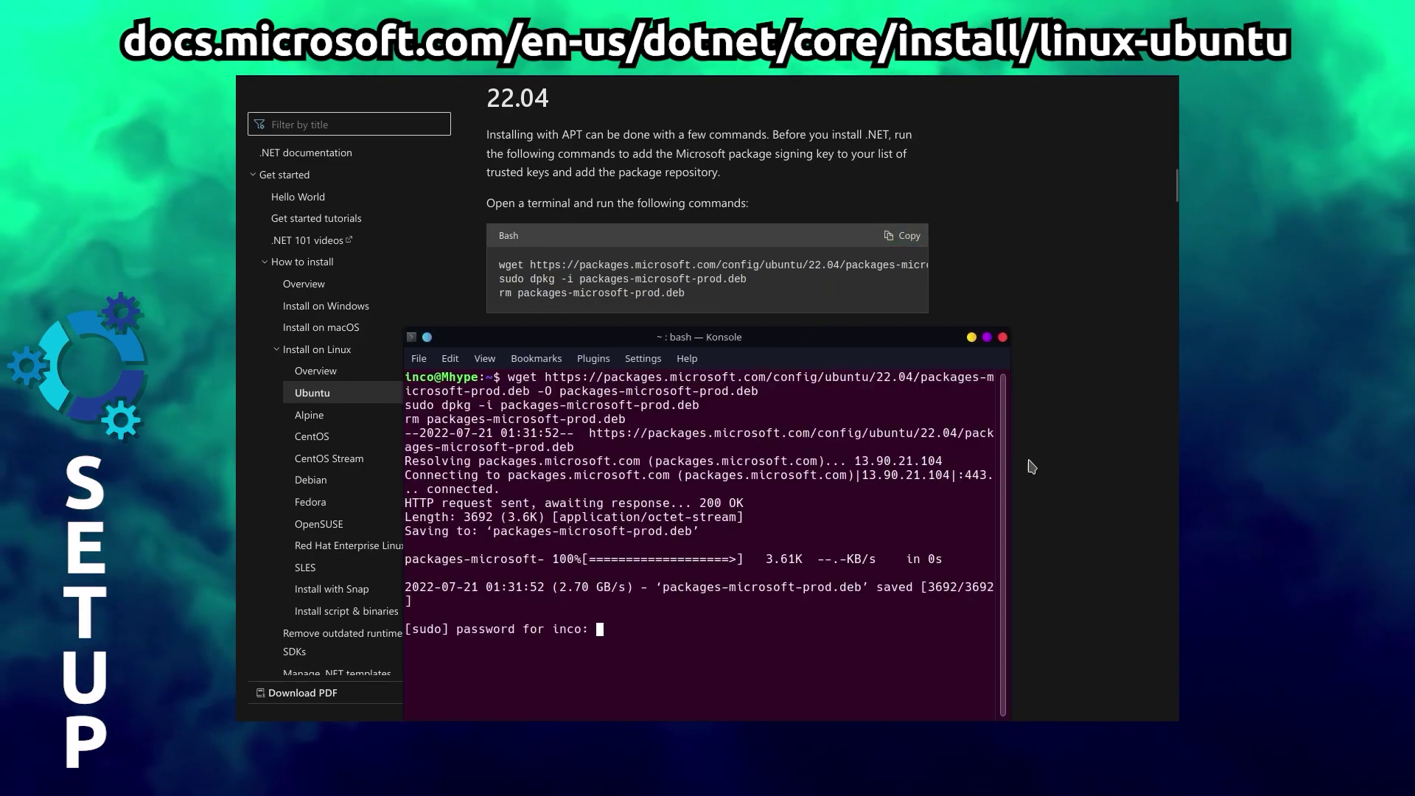
key("Return")
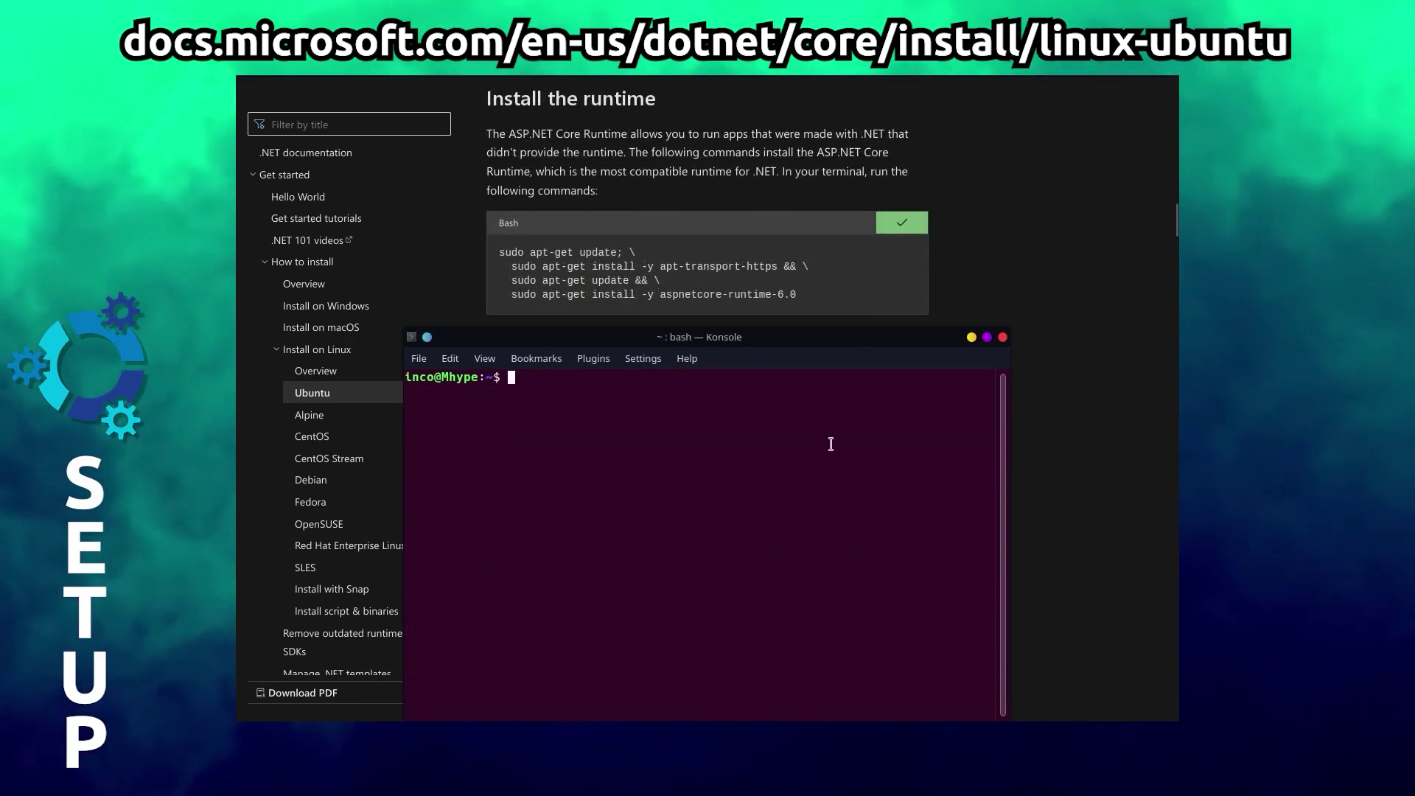
- Install aspnetcore-runtime-6.0 through apt-get, then clear the terminal
key("ctrl+shift+v")
key("Return")
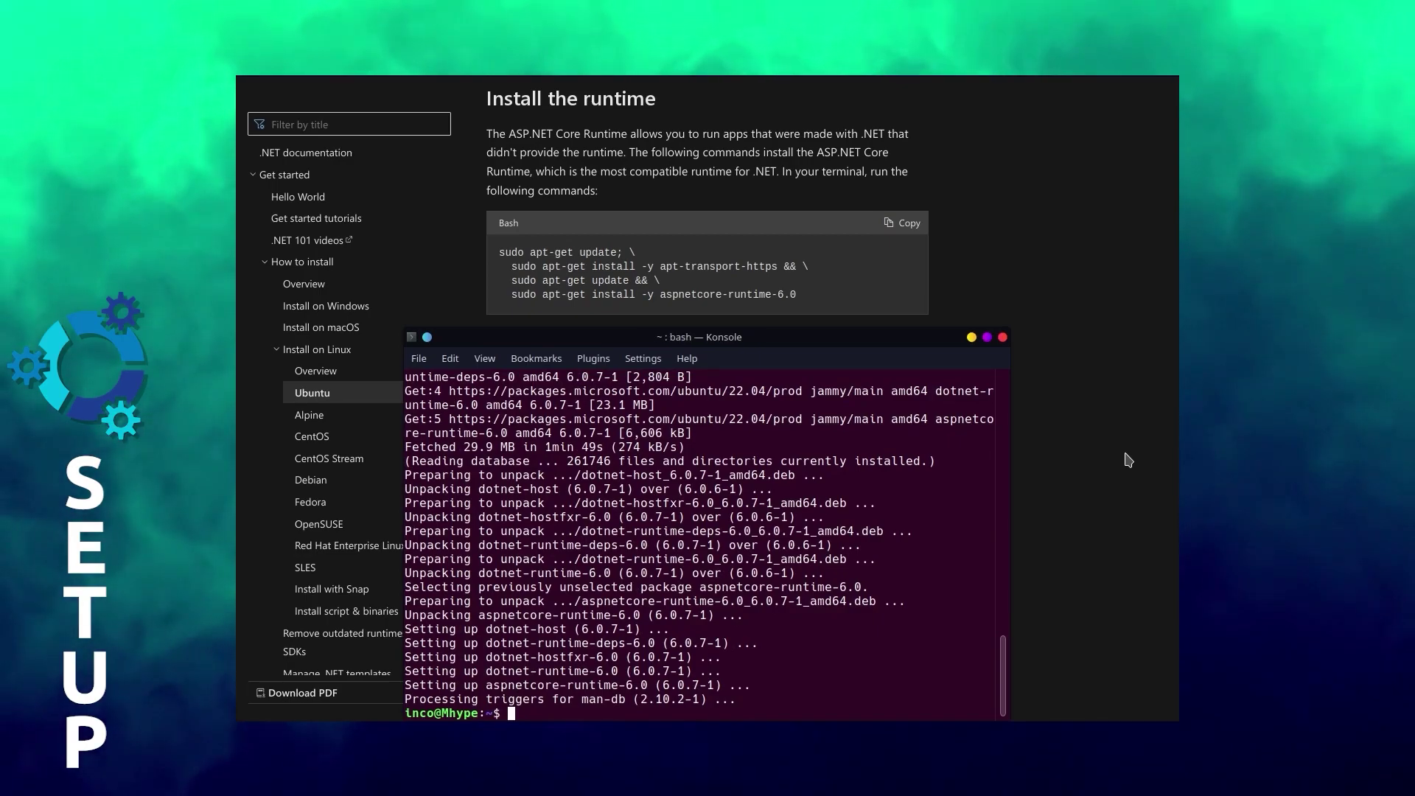
type("ar")
key("Return")
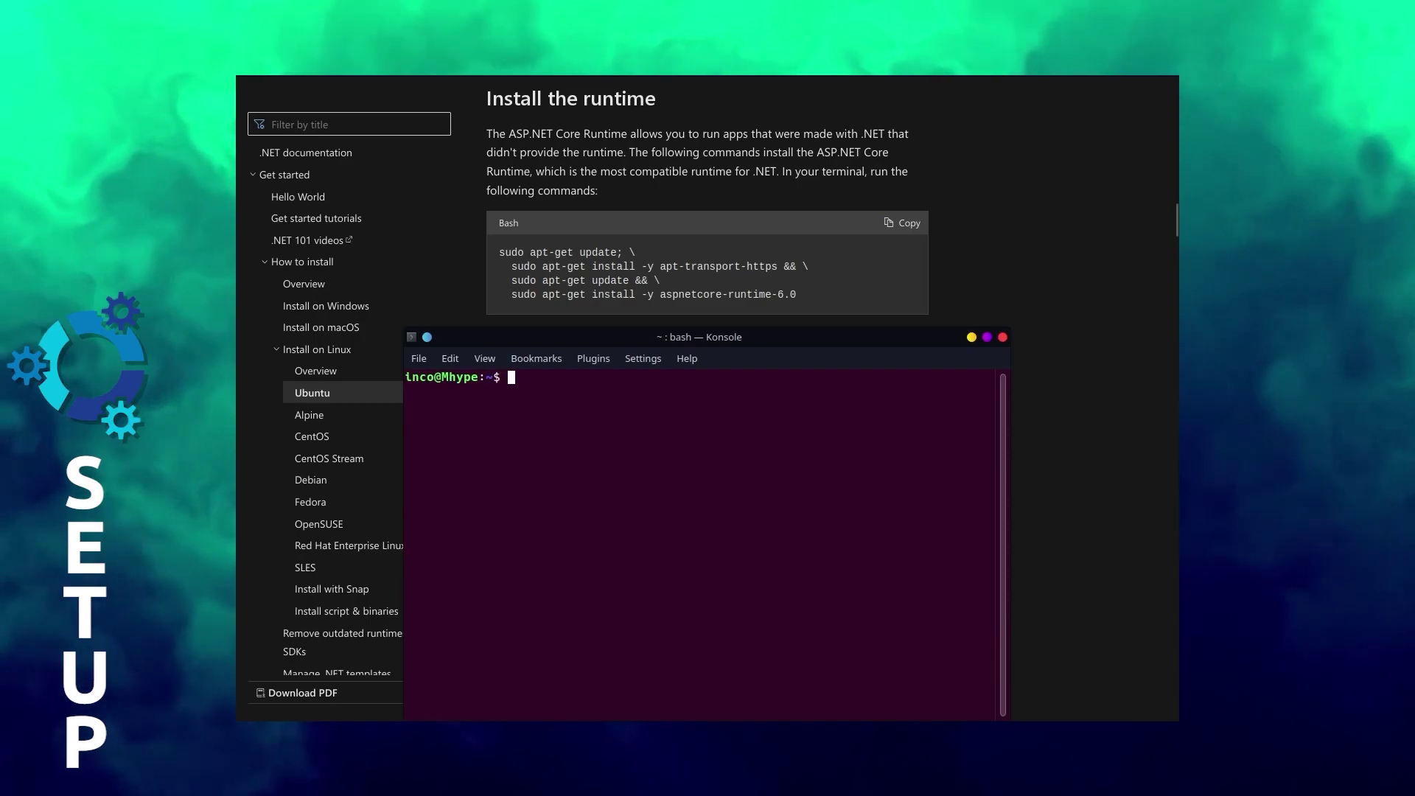
- Install ffmpeg and libsdl2-dev with 'sudo apt install', clearing the screen in between
type("sudo apt install ffmpeg")
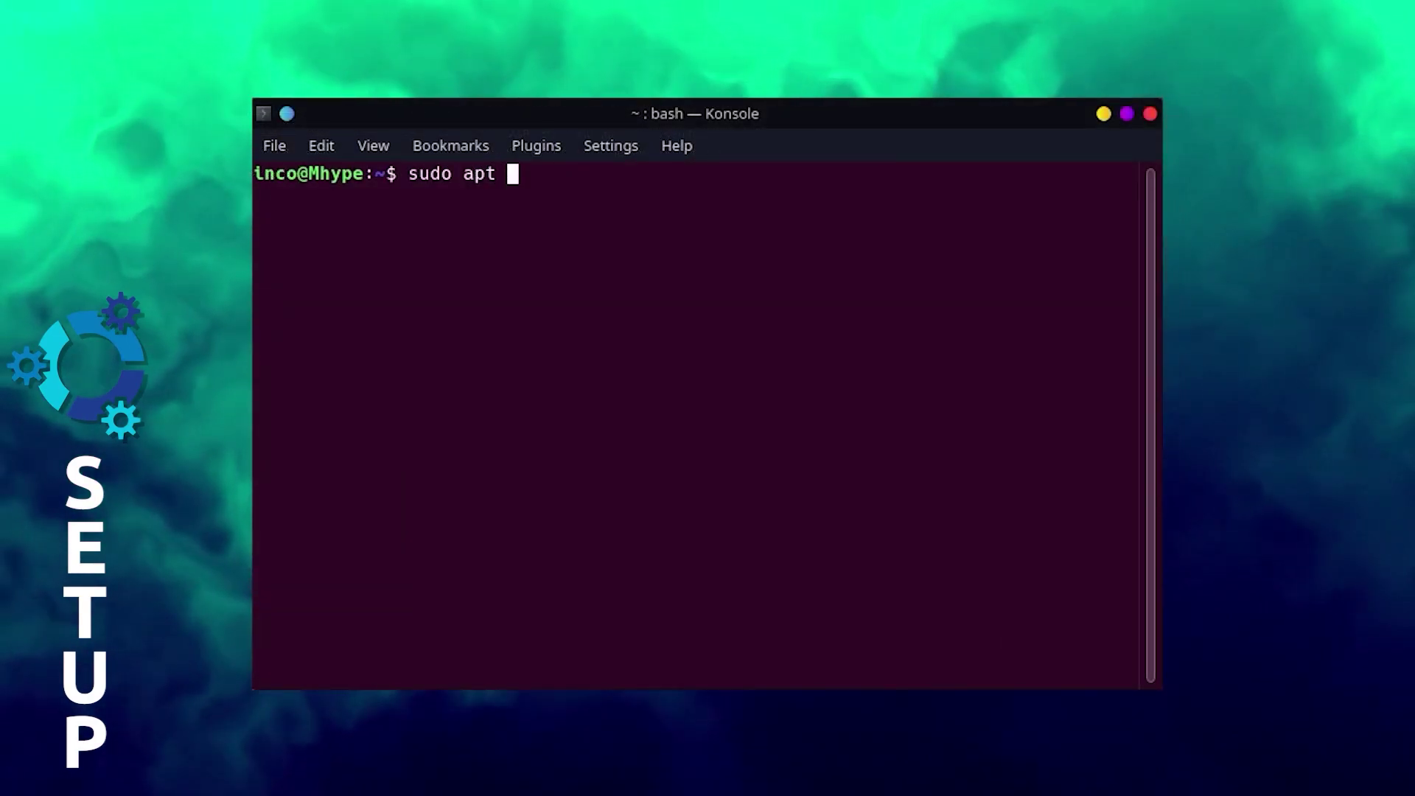
key("Return")
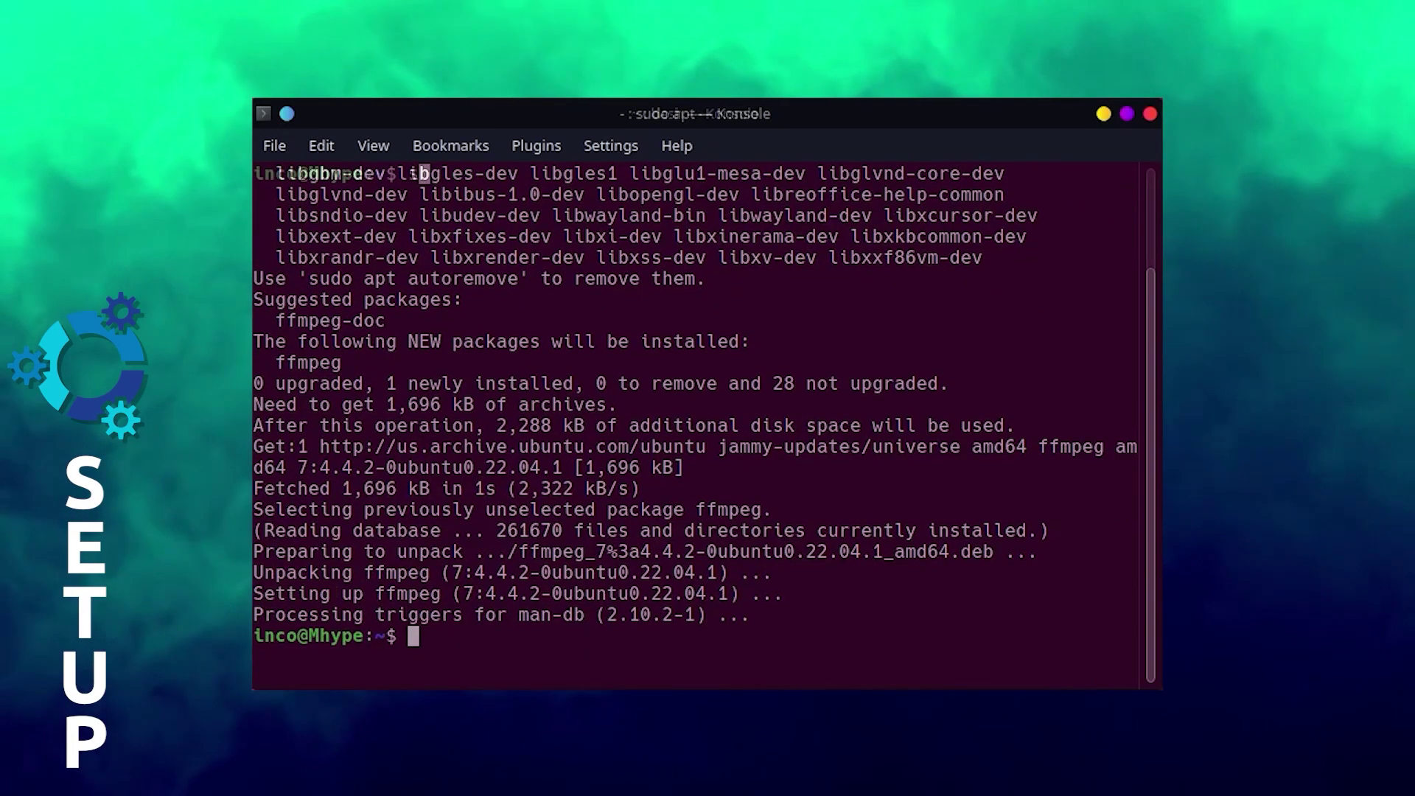
key("ctrl+l")
type("sudo apt install libsdl2-dev")
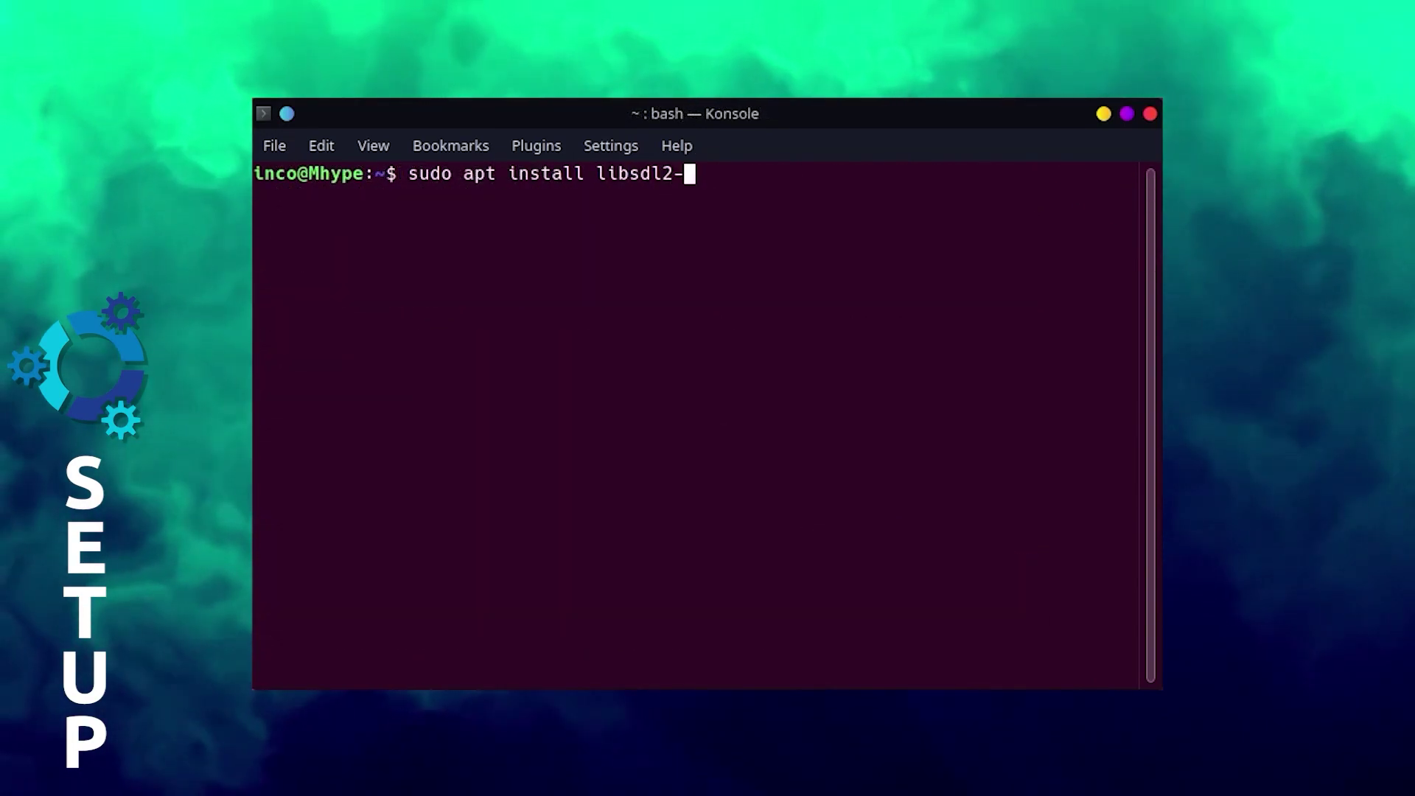
key("Return")
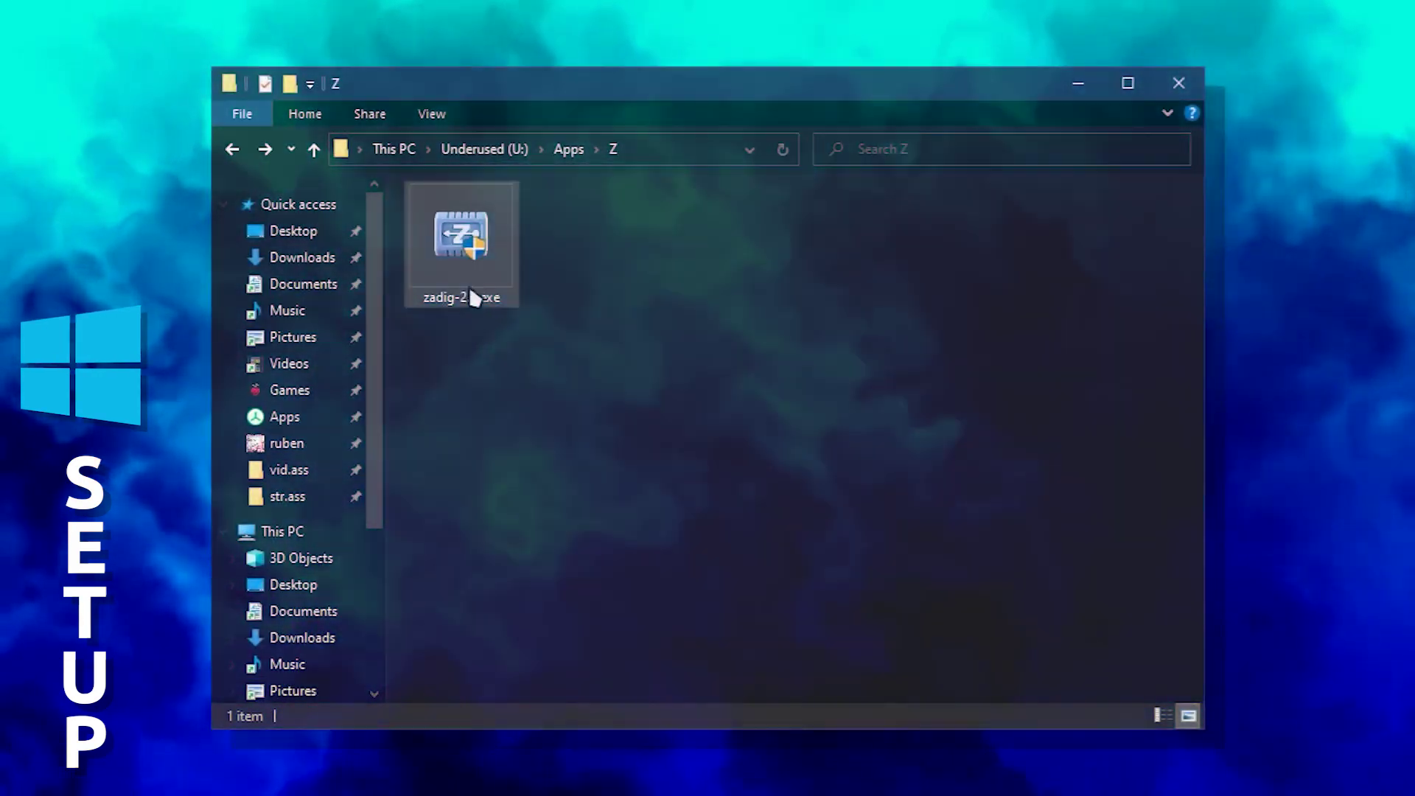
- Launch zadig.exe and install the WinUSB driver for SysDVR - Video (Interface 0)
double_click(467, 294)
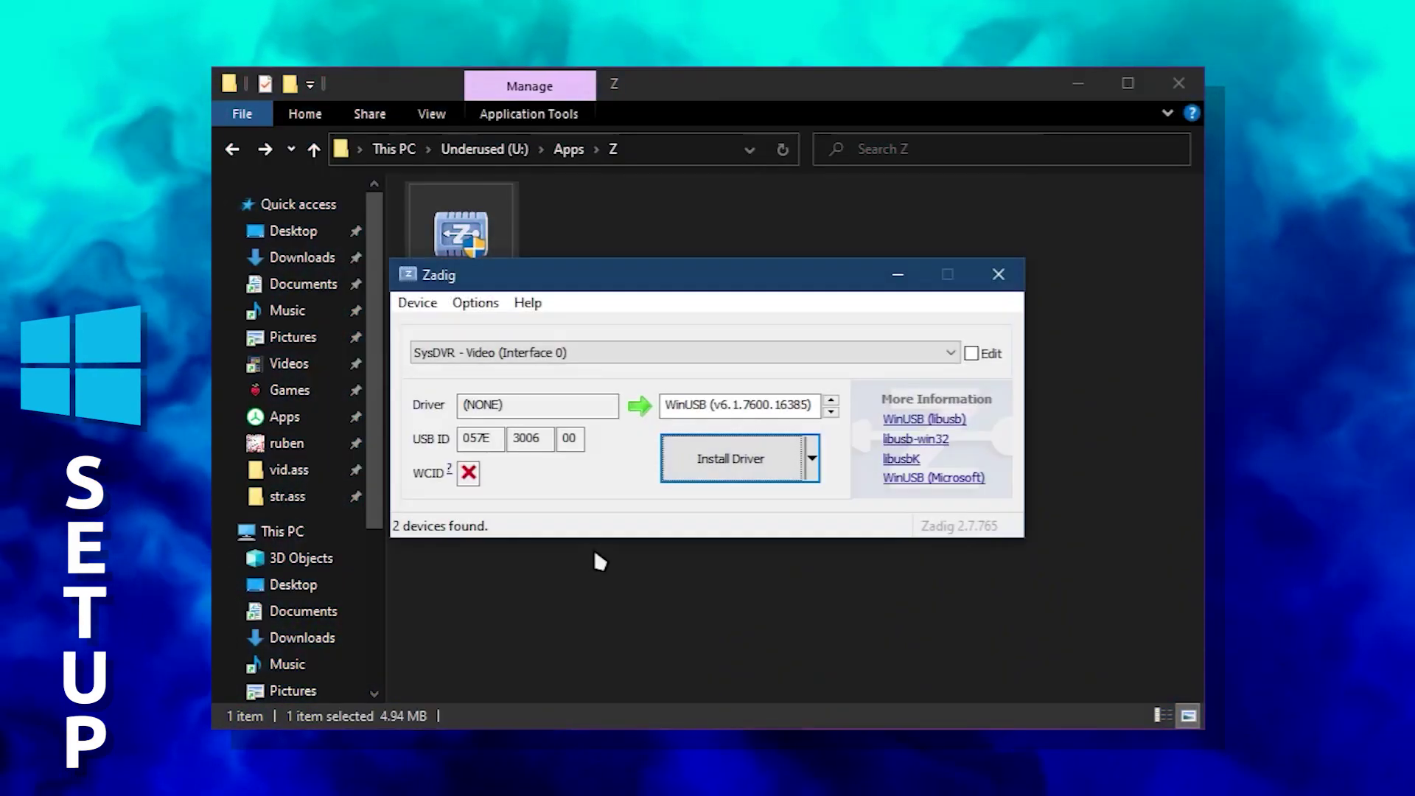
left_click(794, 353)
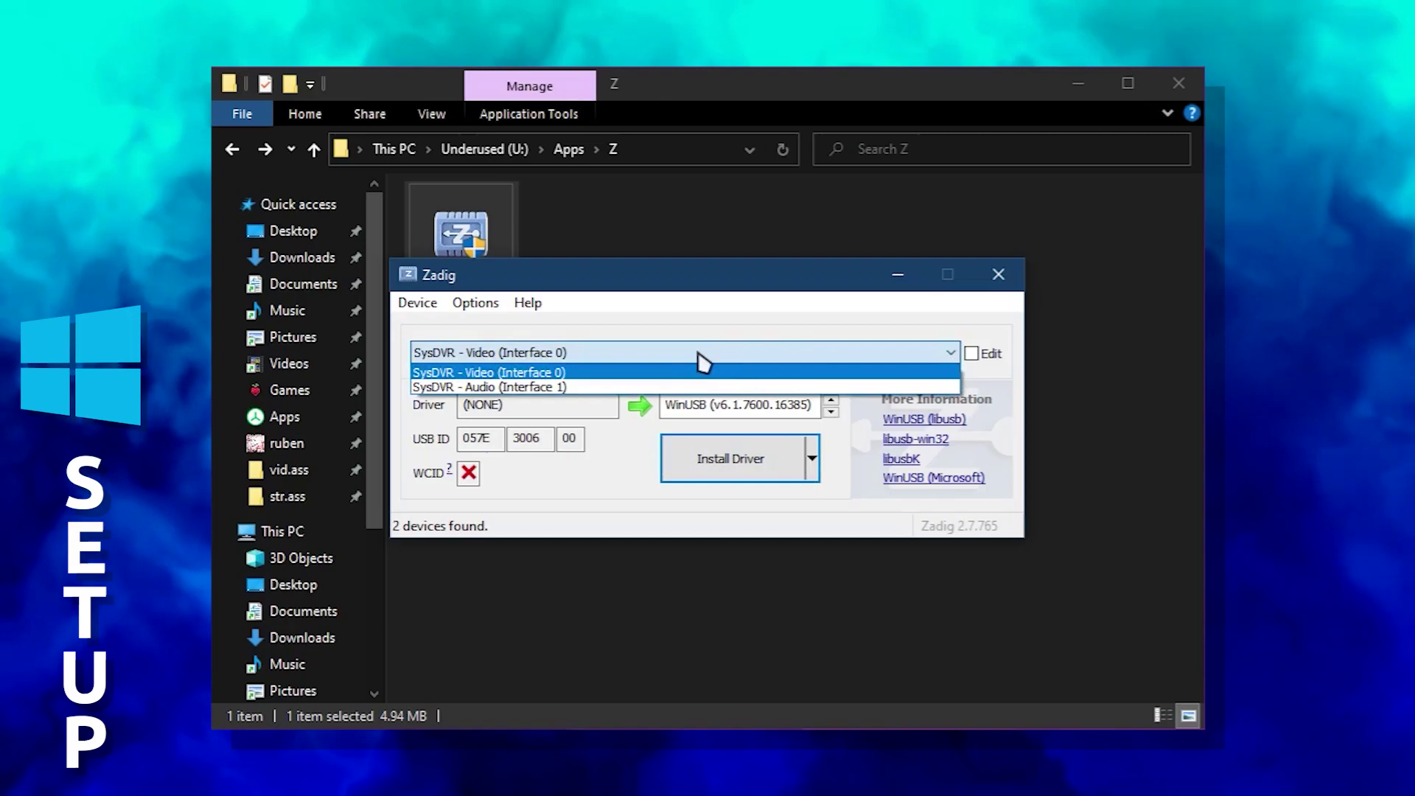
left_click(647, 373)
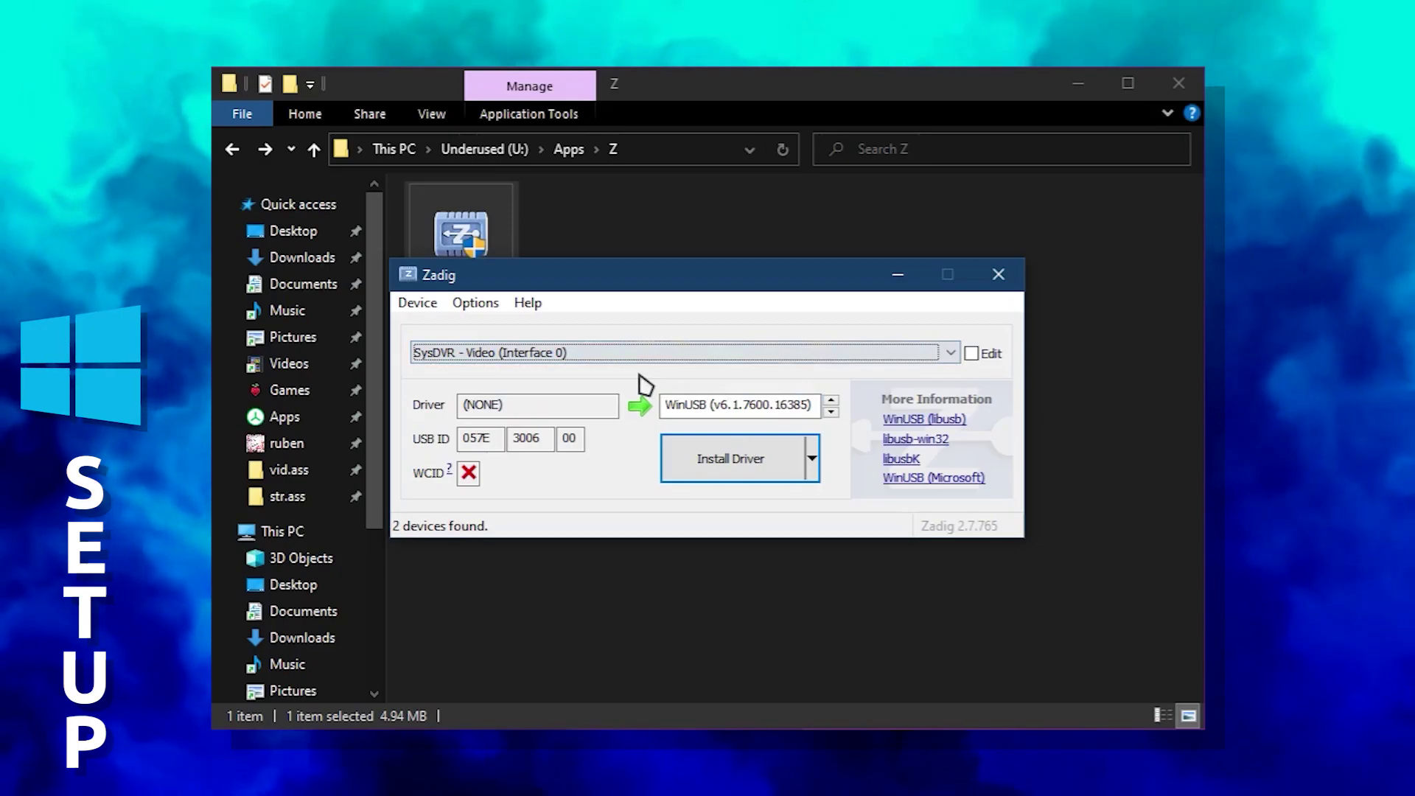
left_click(498, 439)
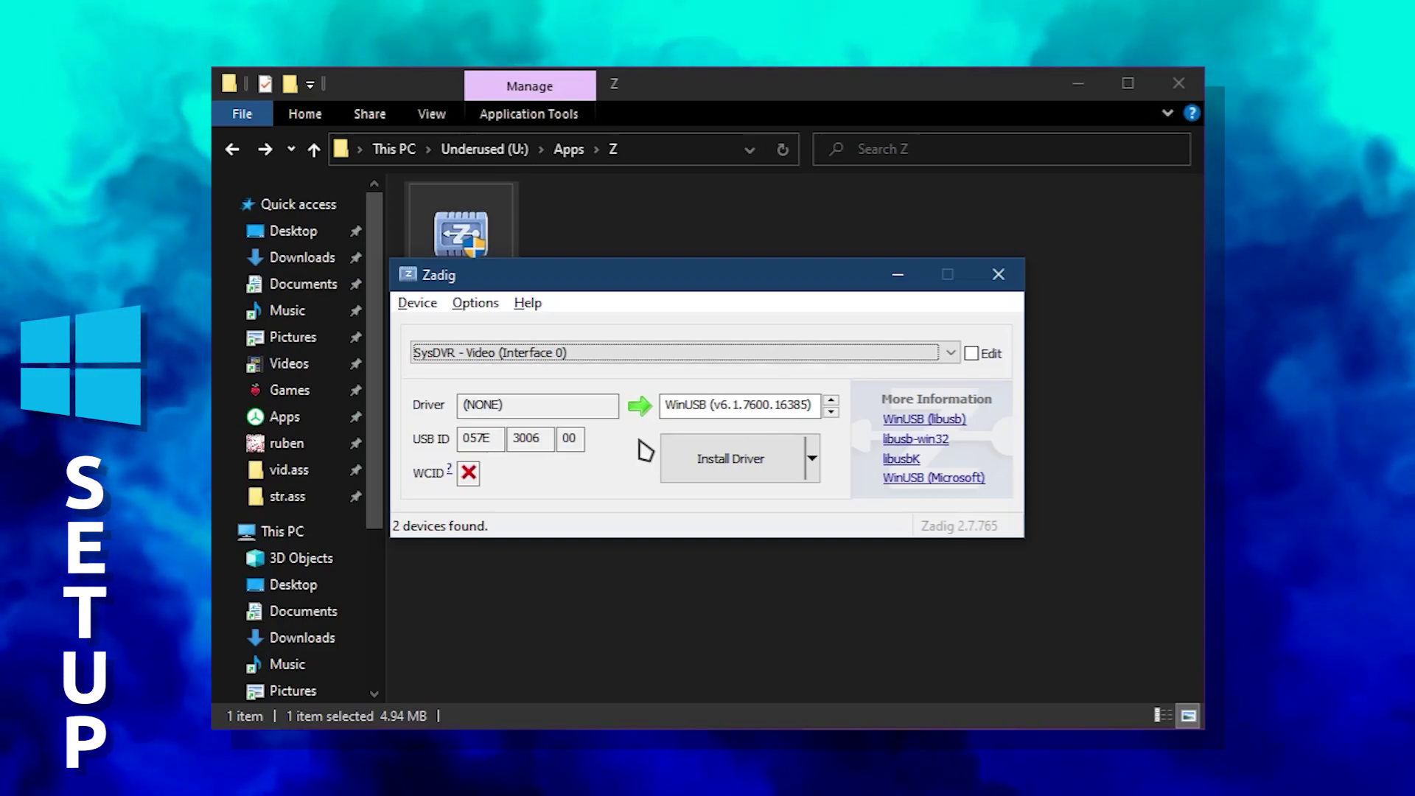
left_click(772, 462)
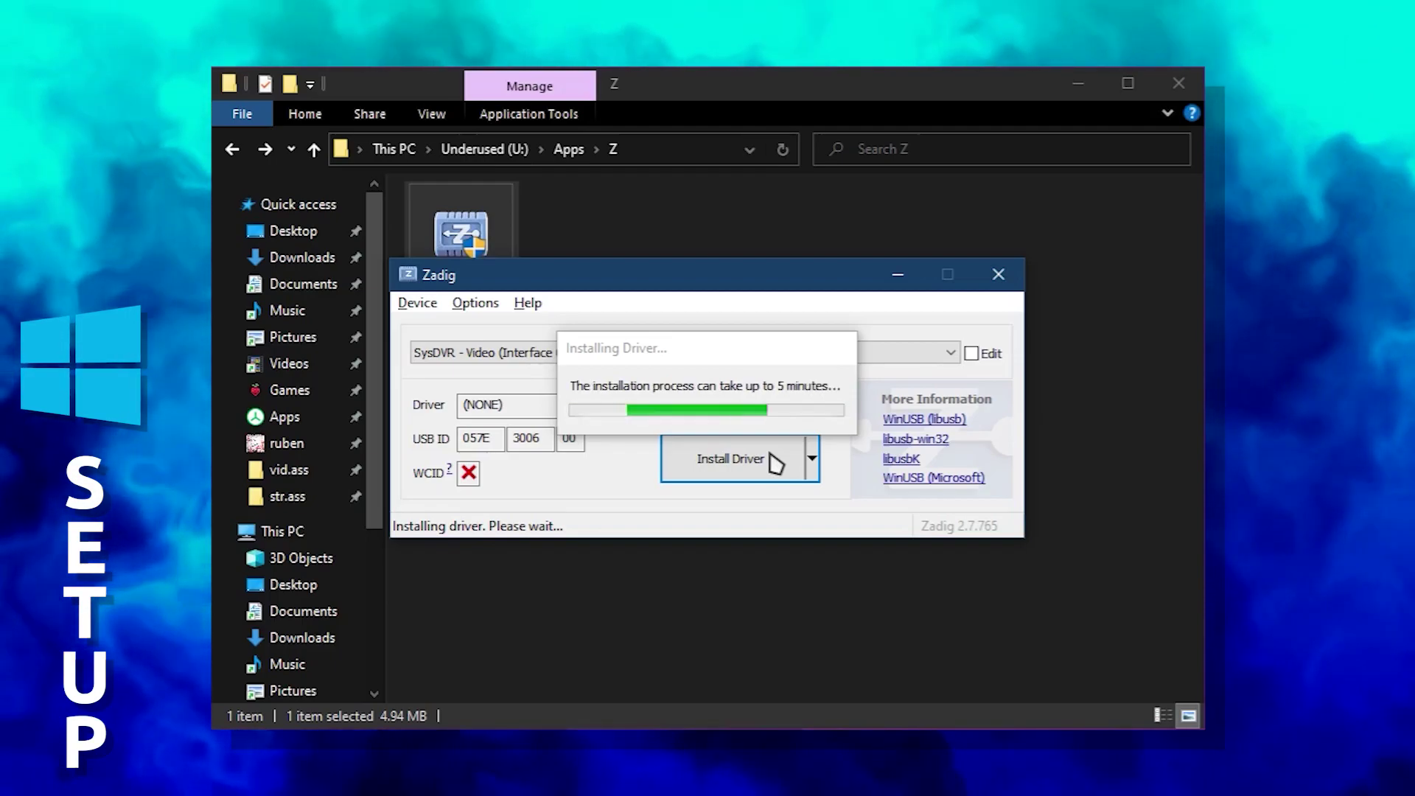
- Install WinUSB for SysDVR - Audio (Interface 1), dismiss the success message, and close Zadig
left_click(787, 474)
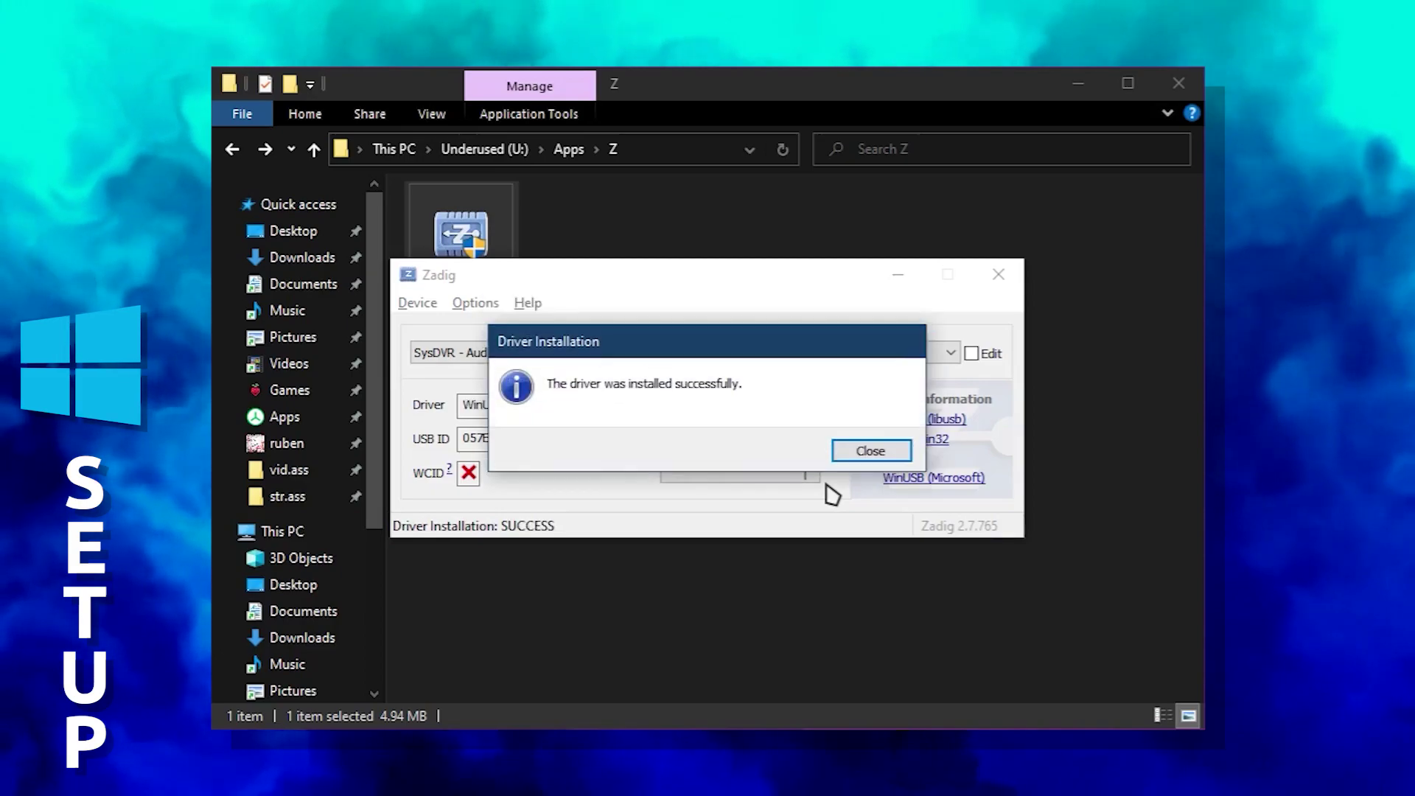
left_click(882, 447)
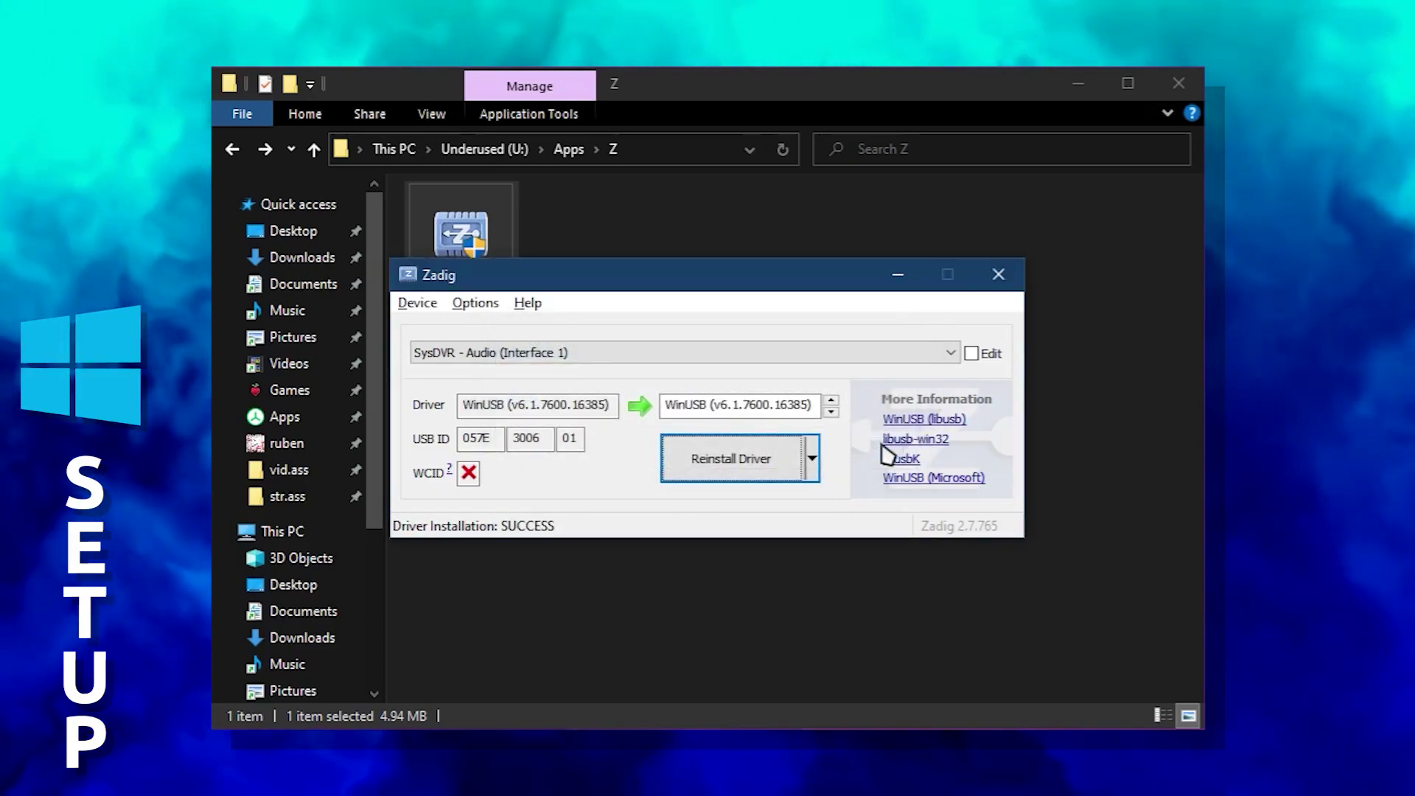
left_click(999, 275)
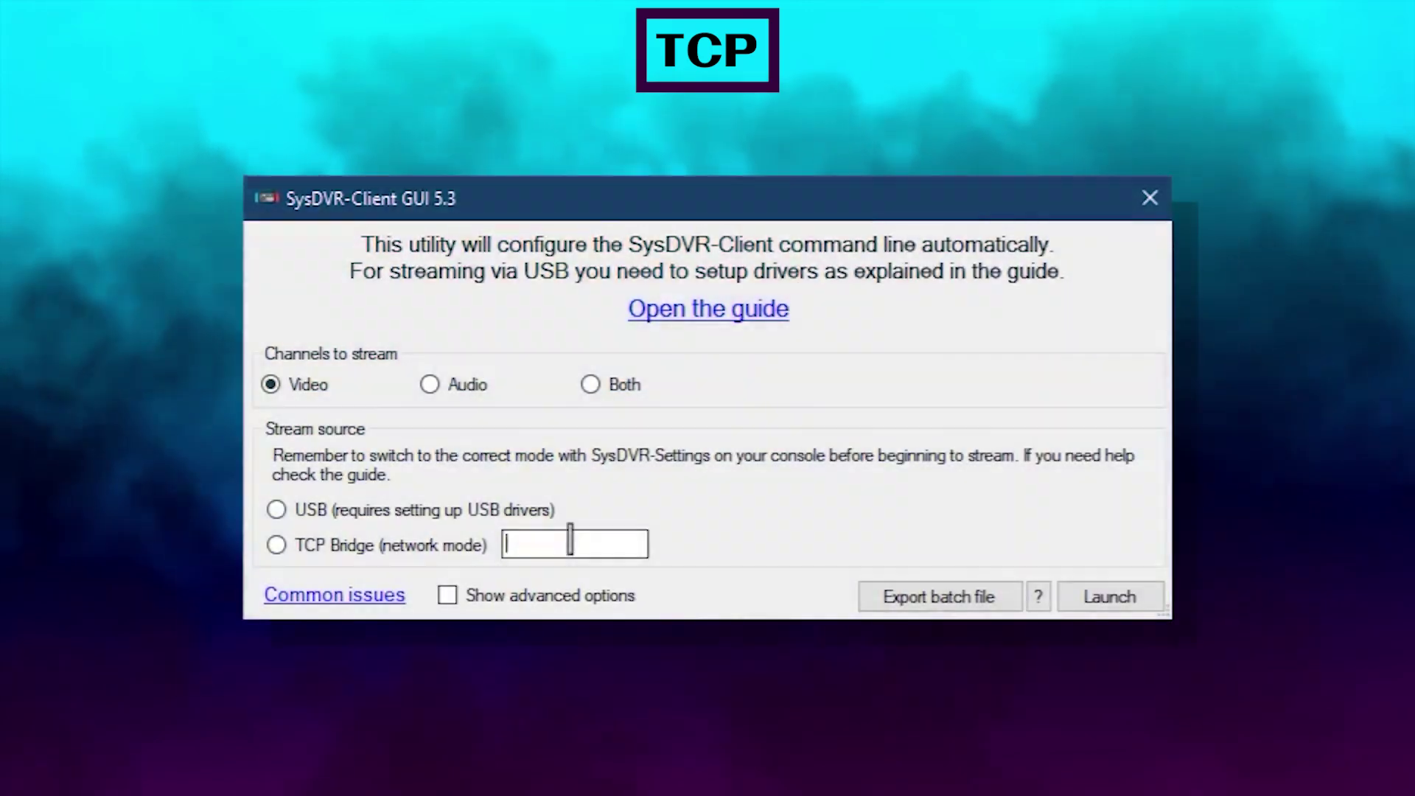
- Enter 192.168.1.155 as the TCP Bridge address and launch the stream
type("192.168.1.155")
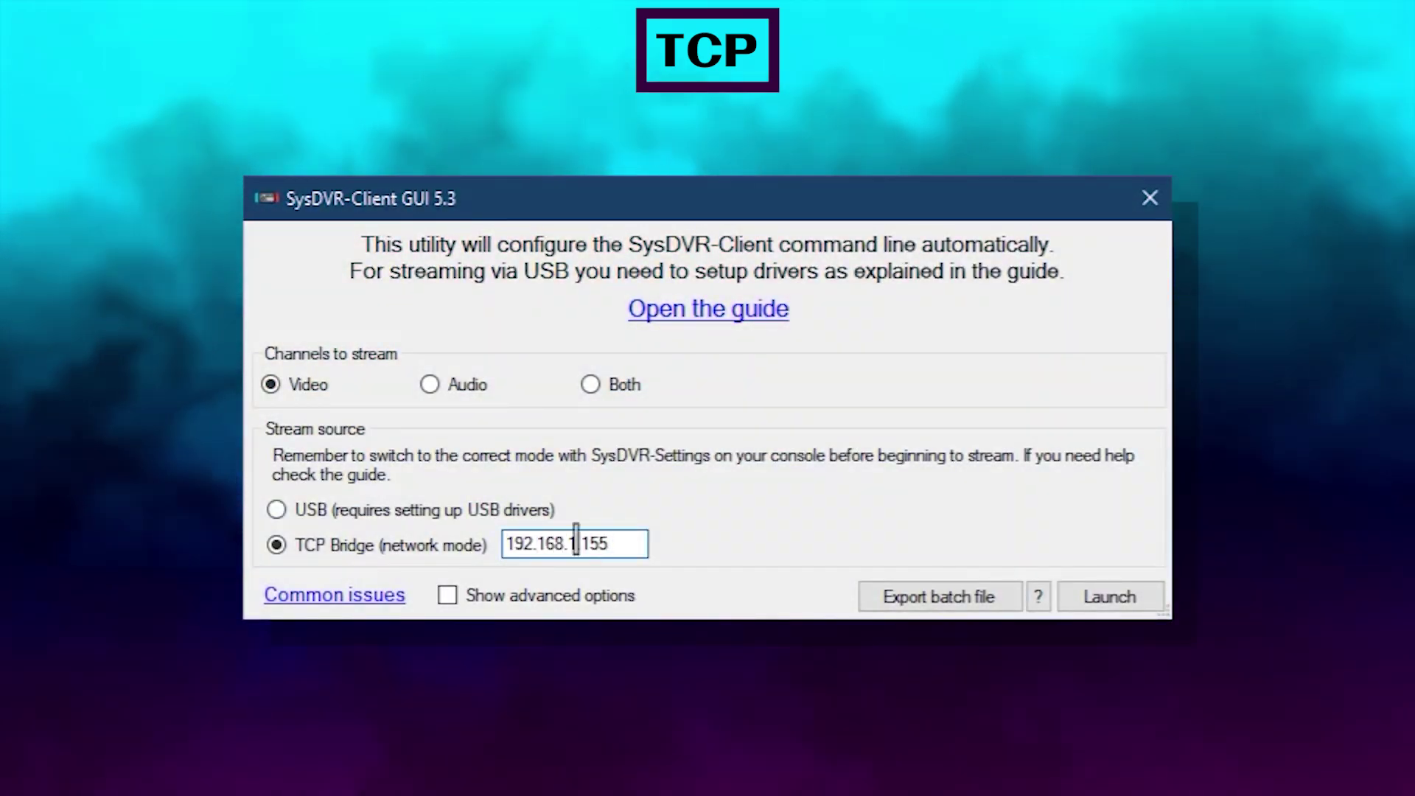
left_click(1138, 598)
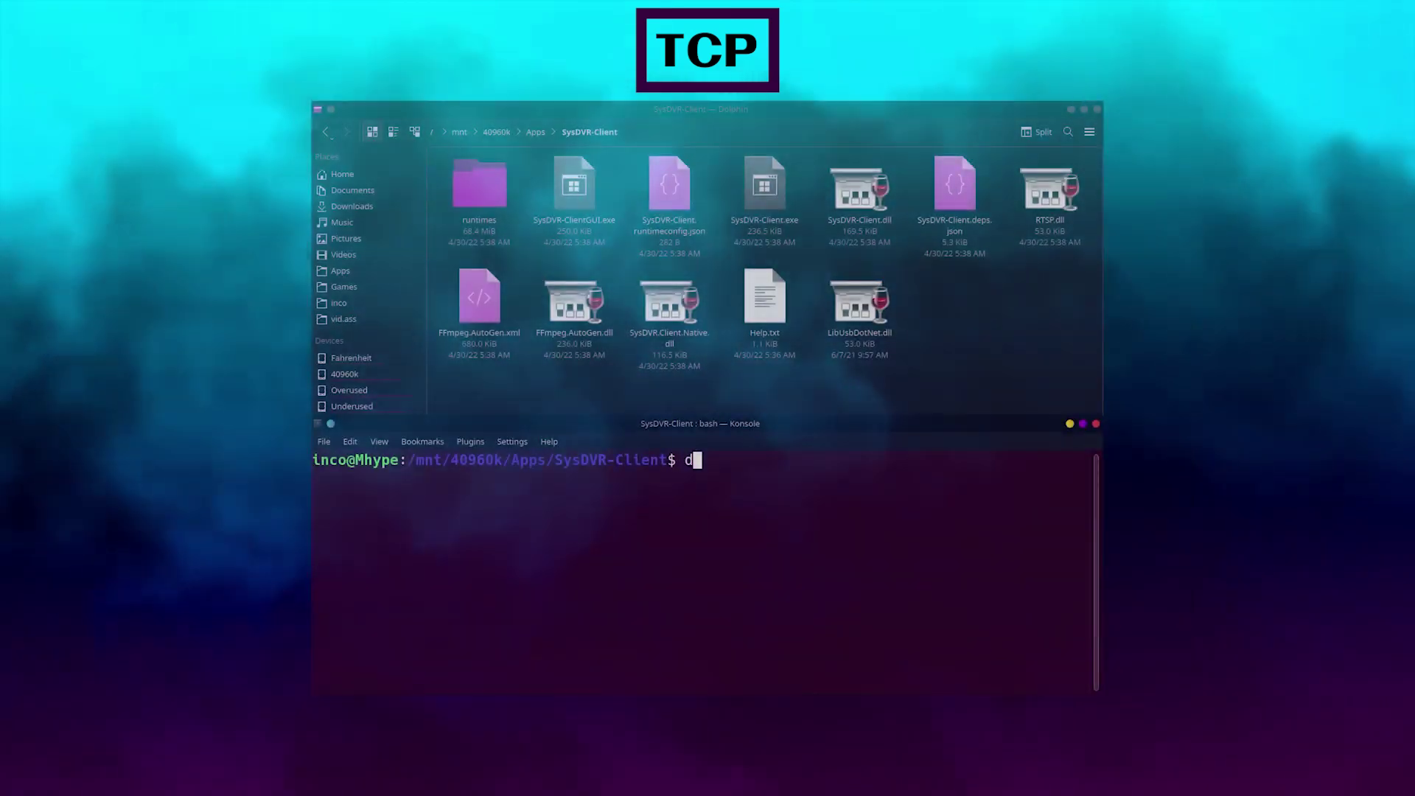
- Run 'dotnet SysDVR-Client.dll bridge 192.168.1.155' to open the Switch video window
type("dotnet Sys")
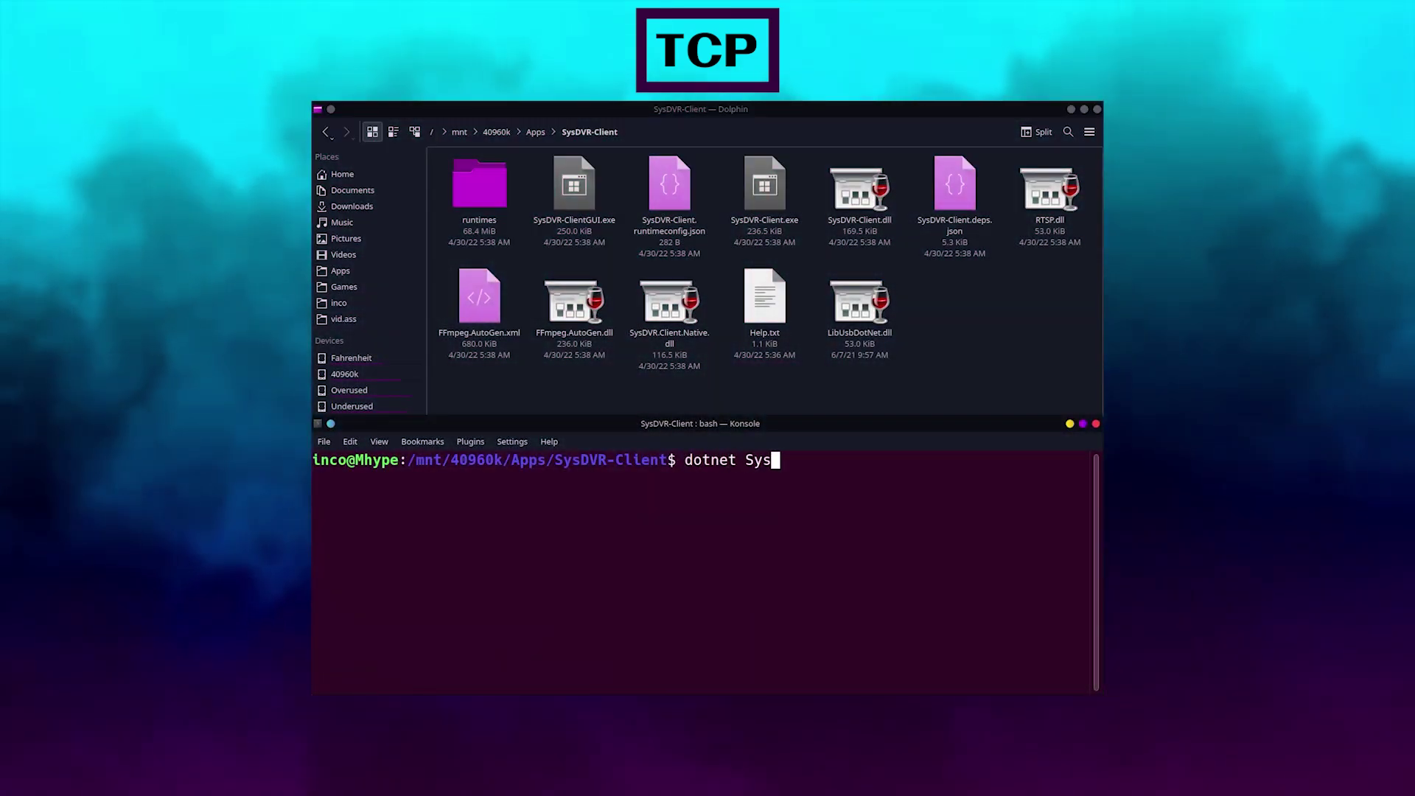
type("DVR-Client.d")
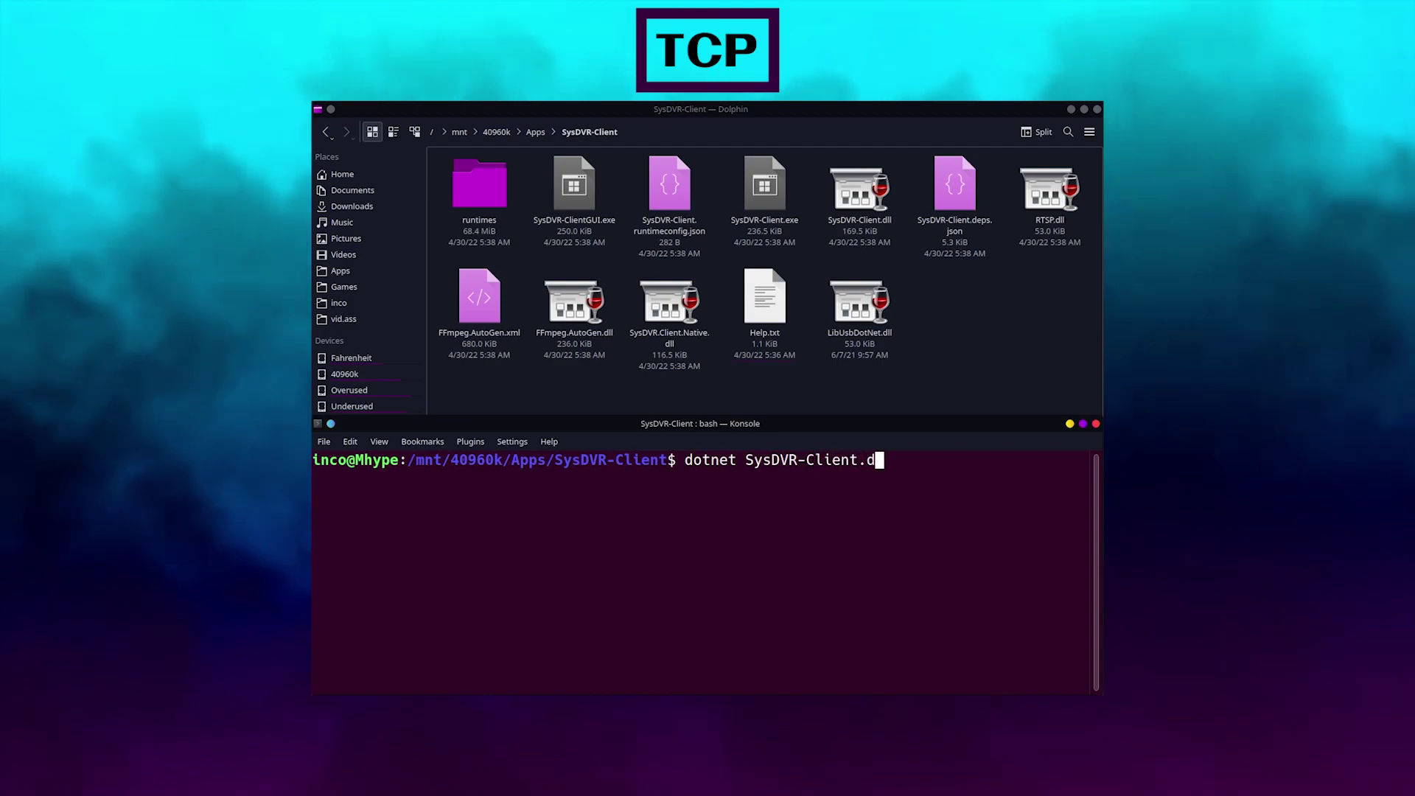
type("ll idge 192")
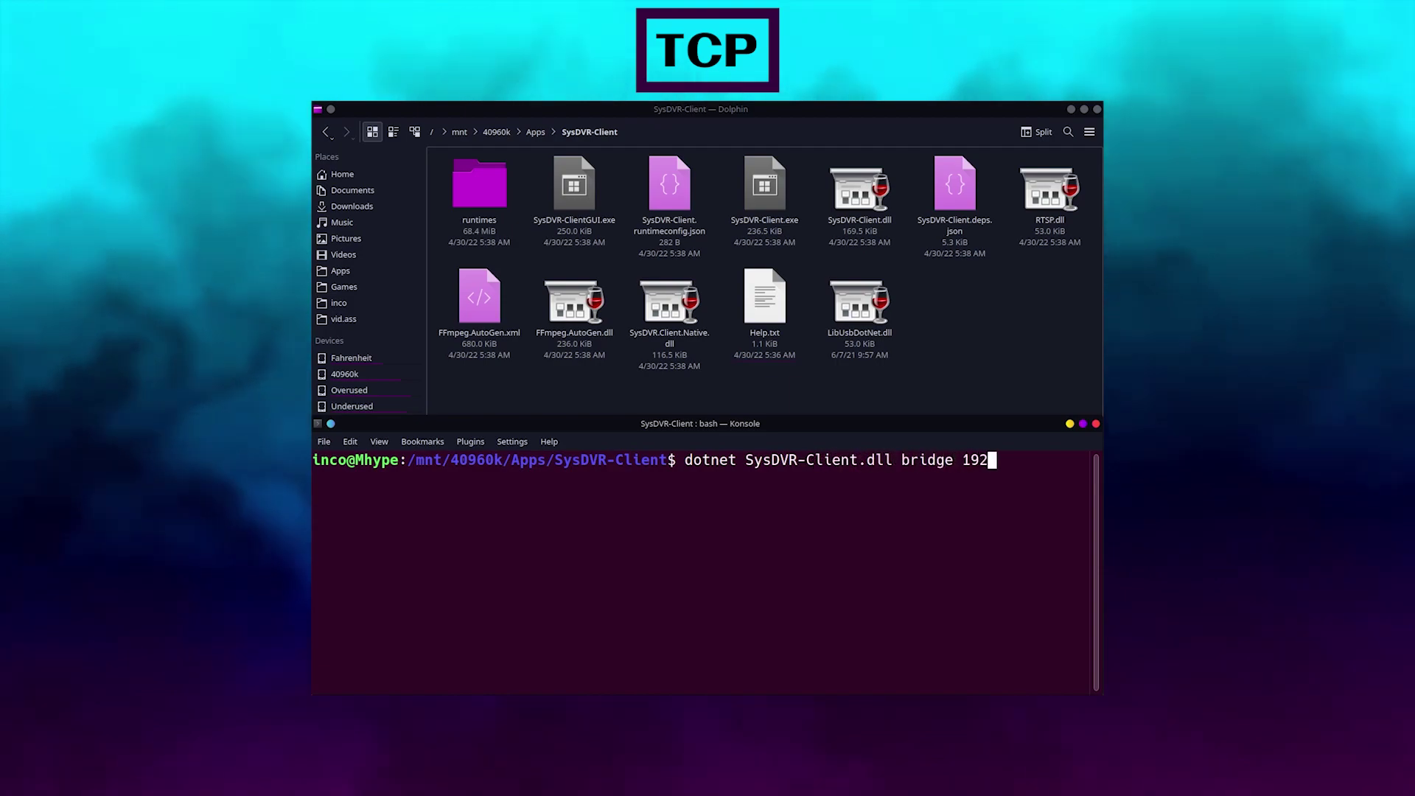
type("168.1.155")
key("Return")
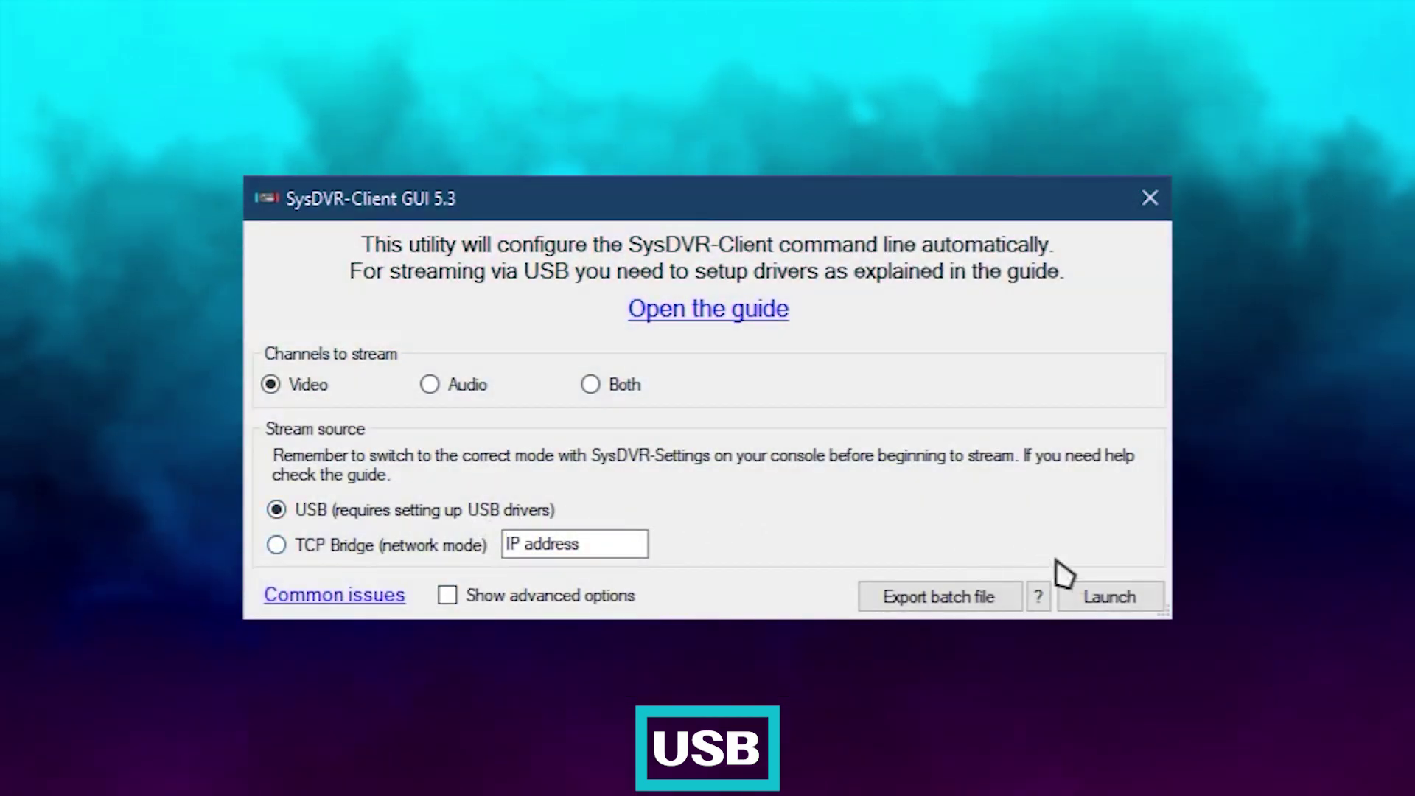
- Launch the USB stream to show Mario Kart 8 Deluxe in a client window
left_click(1098, 590)
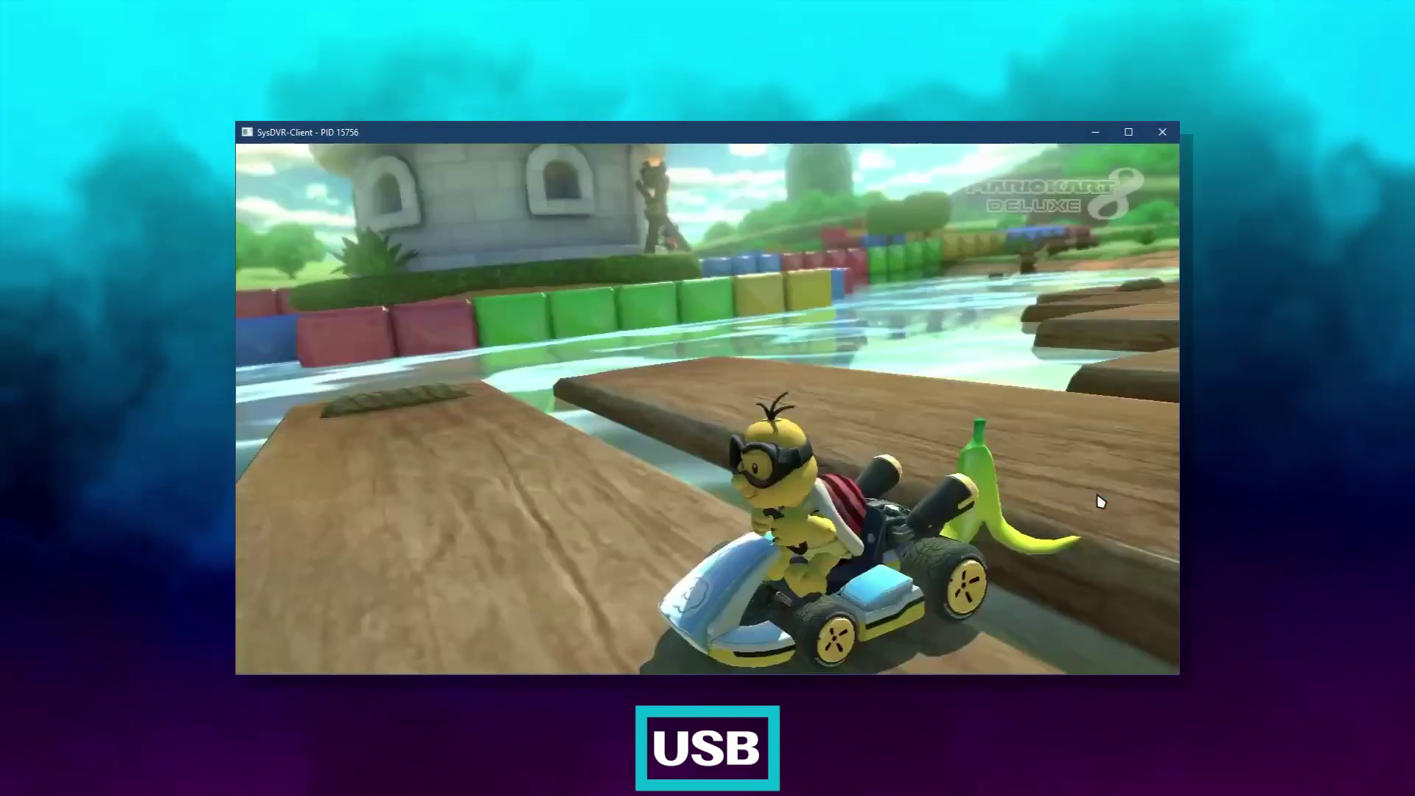